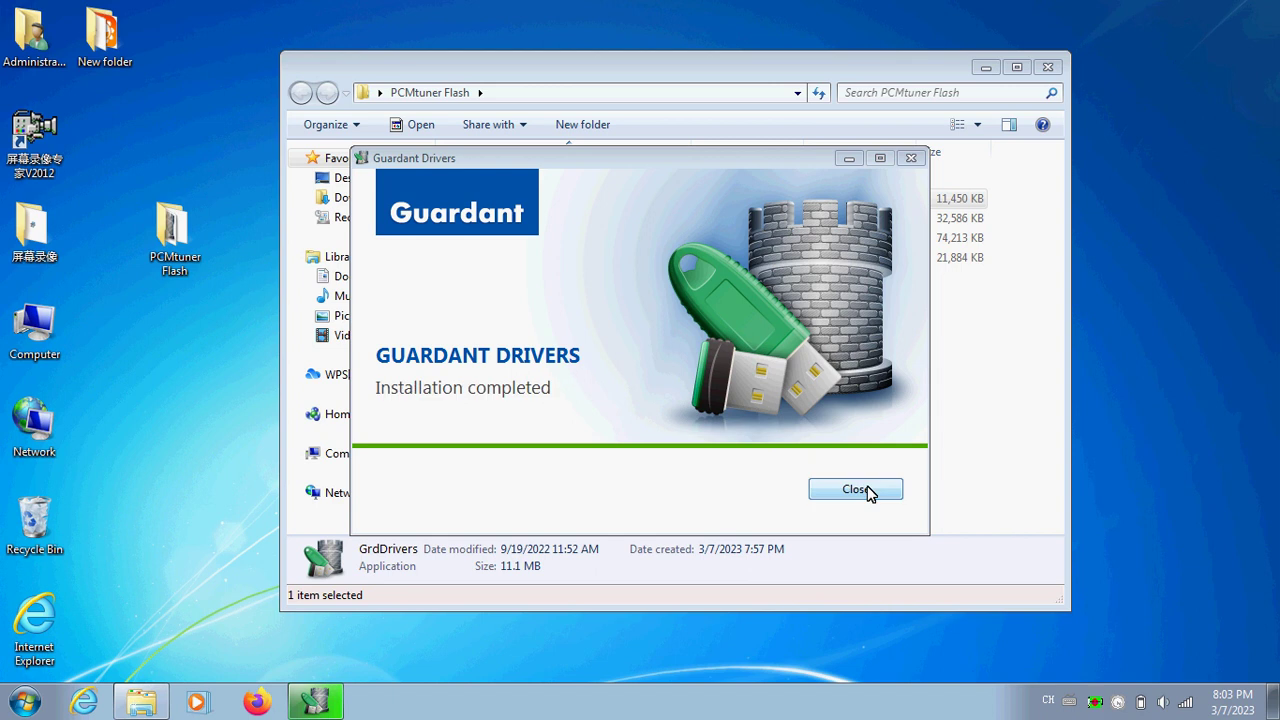
- Close the finished Guardant Drivers installer and start Scanmatik_2.21.21_Setup from the PCMtuner Flash folder
left_click(856, 490)
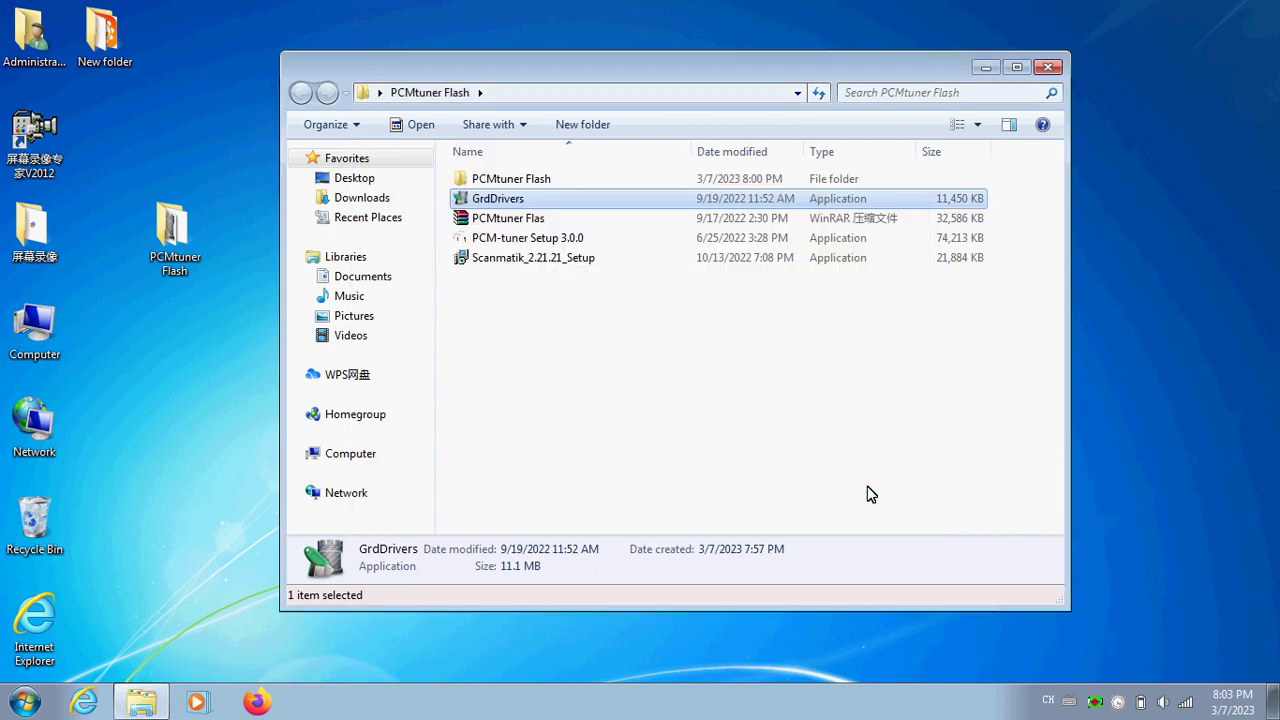
left_click(868, 493)
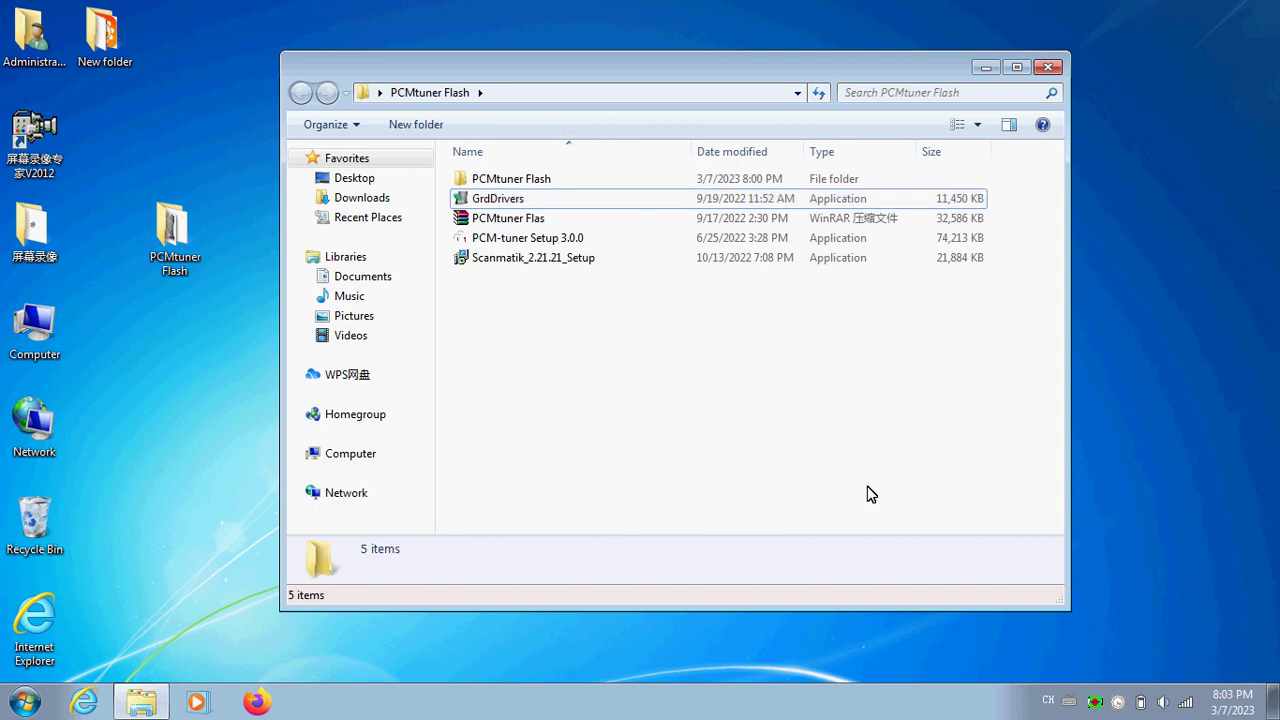
double_click(560, 262)
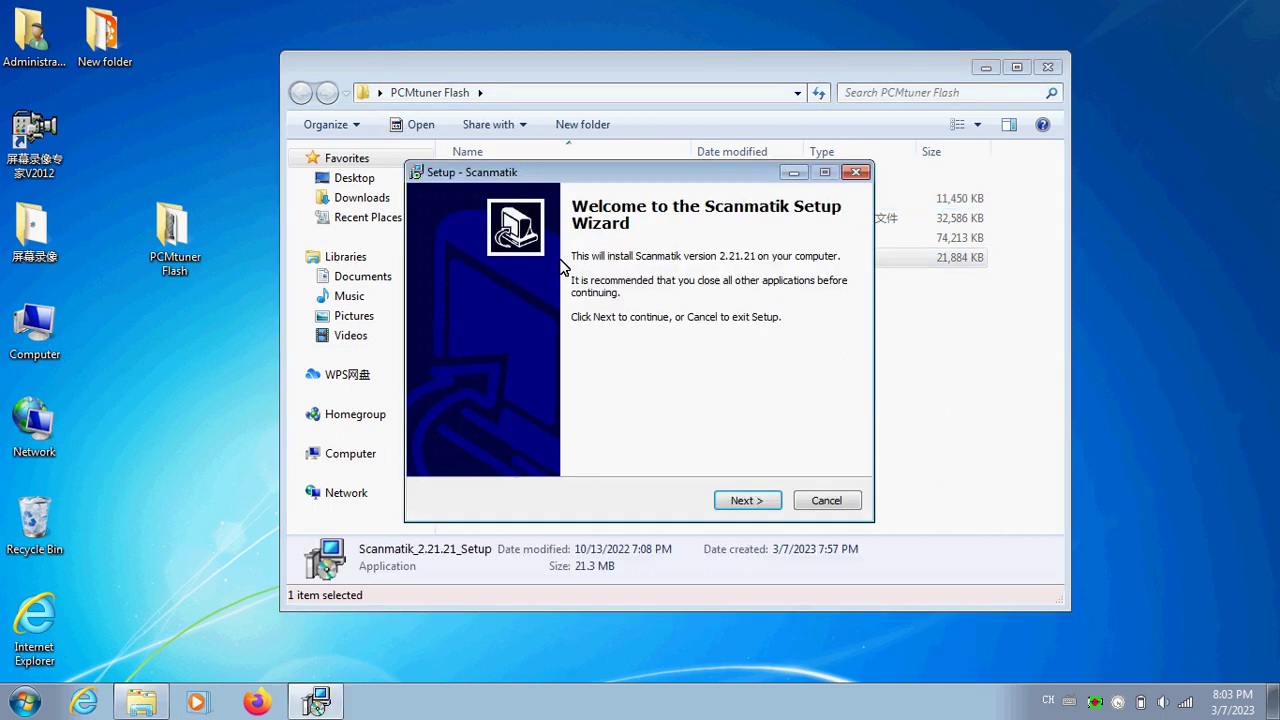
- Accept the Scanmatik license agreement and start the installation with the default Scanmatik Start Menu folder
left_click(748, 500)
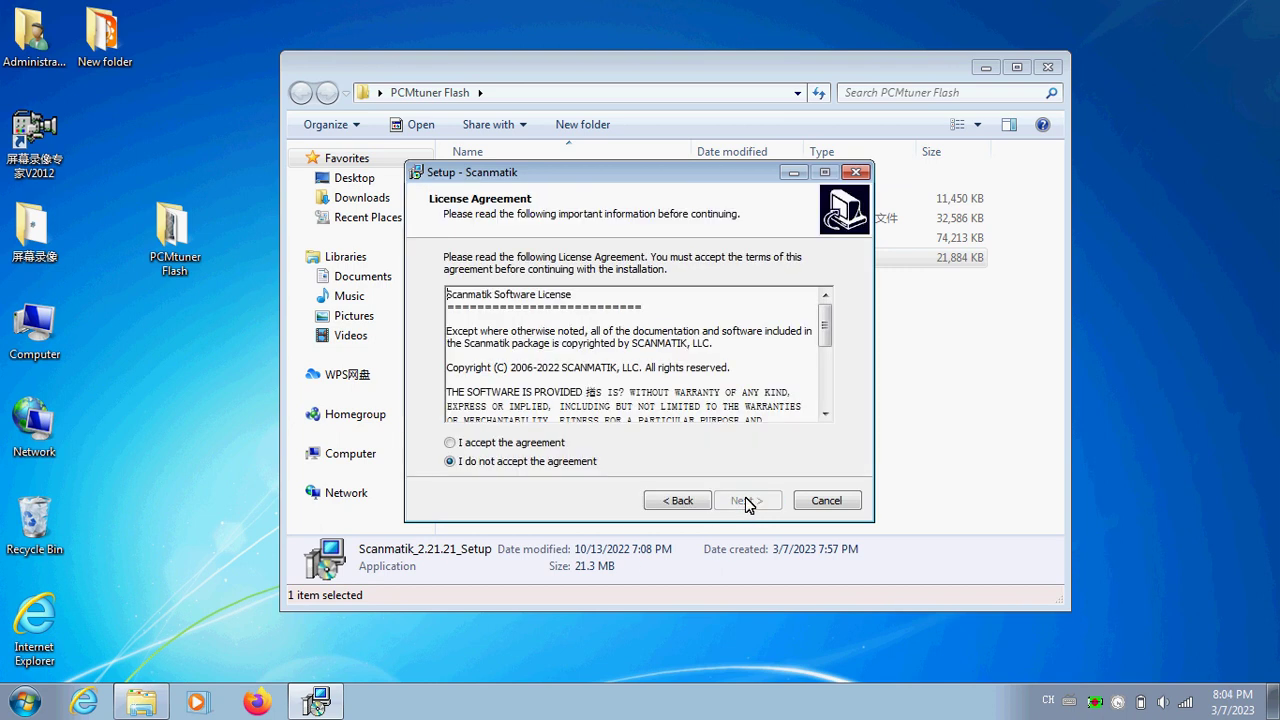
left_click(530, 442)
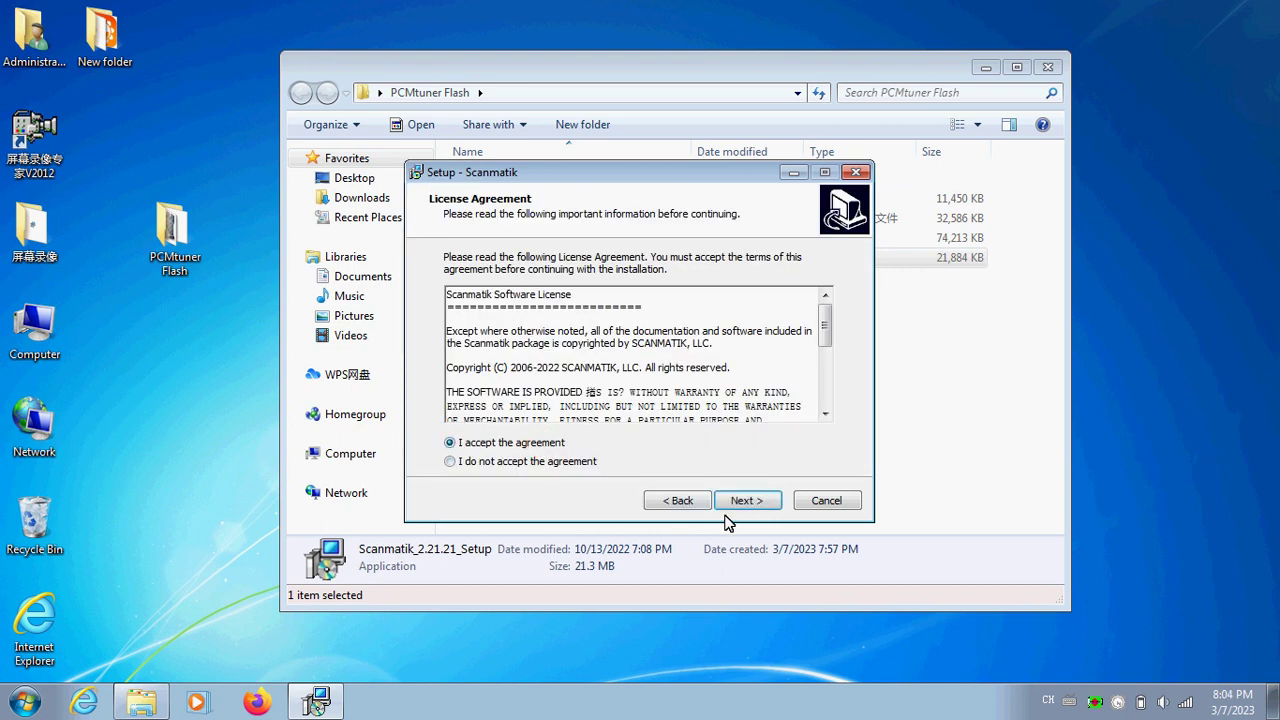
left_click(748, 500)
left_click(748, 500)
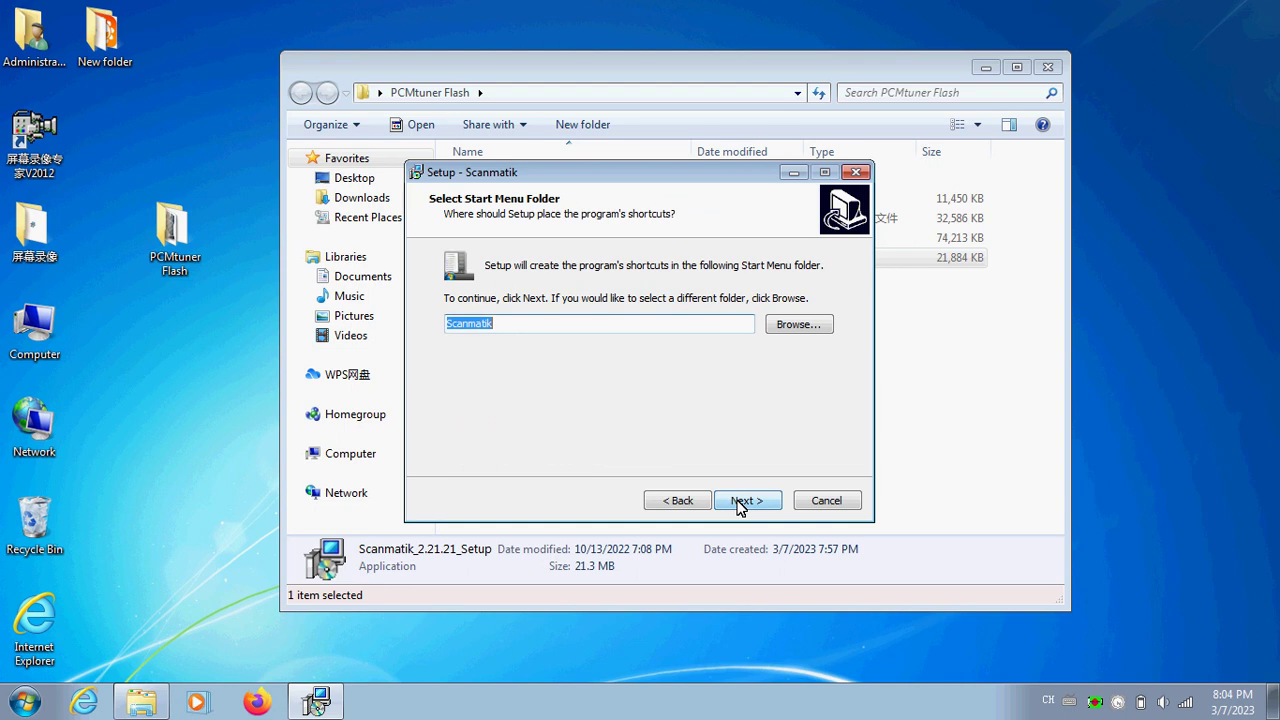
left_click(748, 500)
left_click(740, 502)
left_click(740, 502)
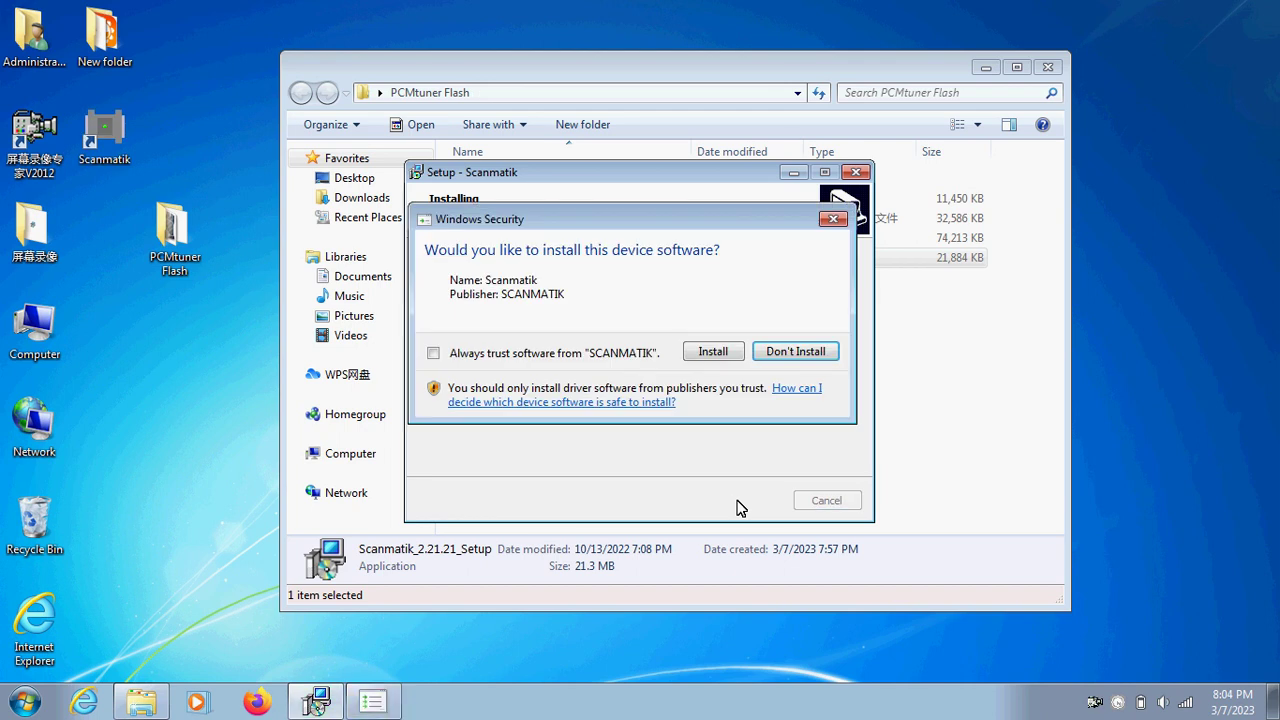
- Install the Scanmatik device software, always trusting SCANMATIK as publisher, and finish the setup without launching Scanmatik
left_click(576, 355)
left_click(714, 354)
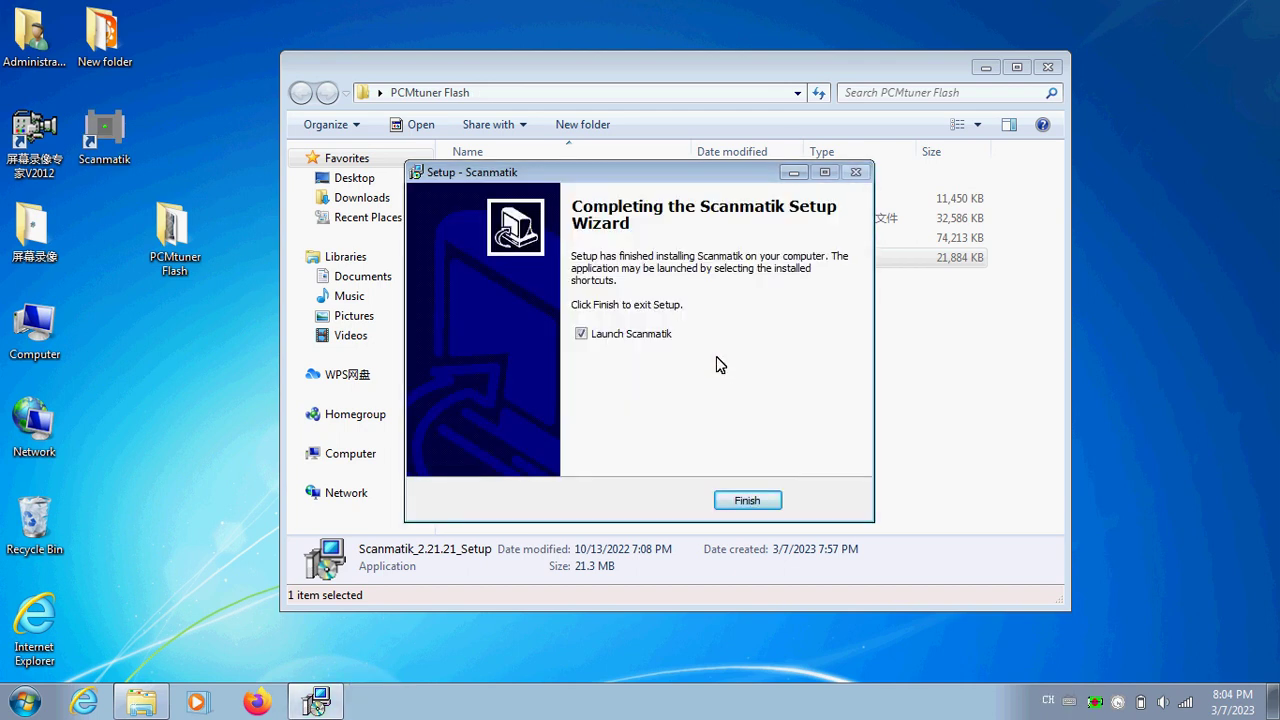
left_click(660, 341)
left_click(745, 500)
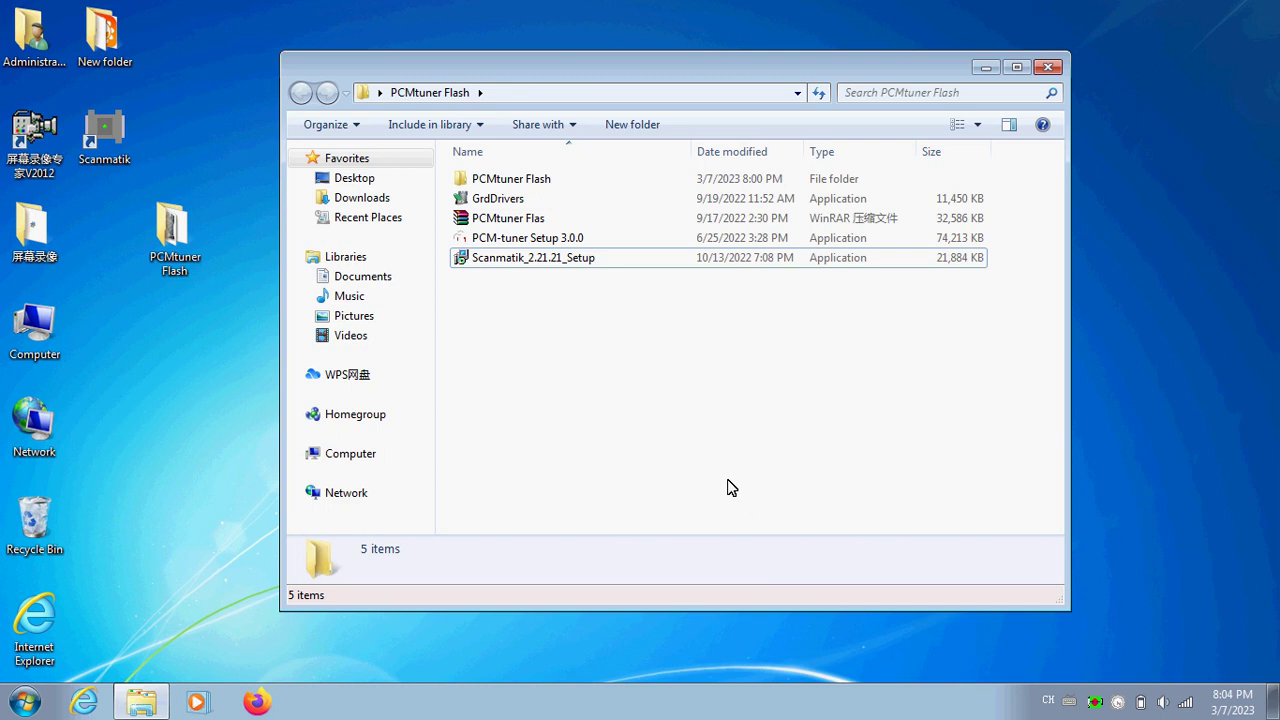
- Install Ecuhelp with PCM-tuner Setup 3.0.0 for anyone who uses this computer and finish without running it
double_click(565, 240)
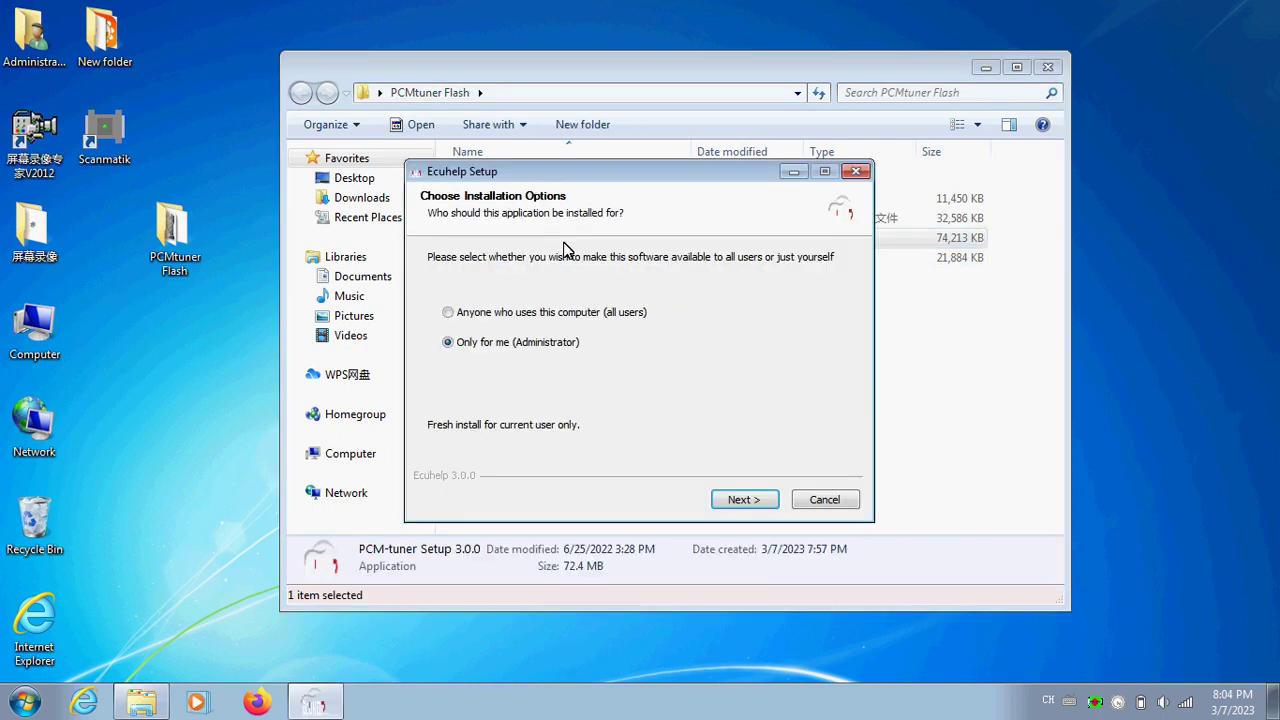
left_click(575, 314)
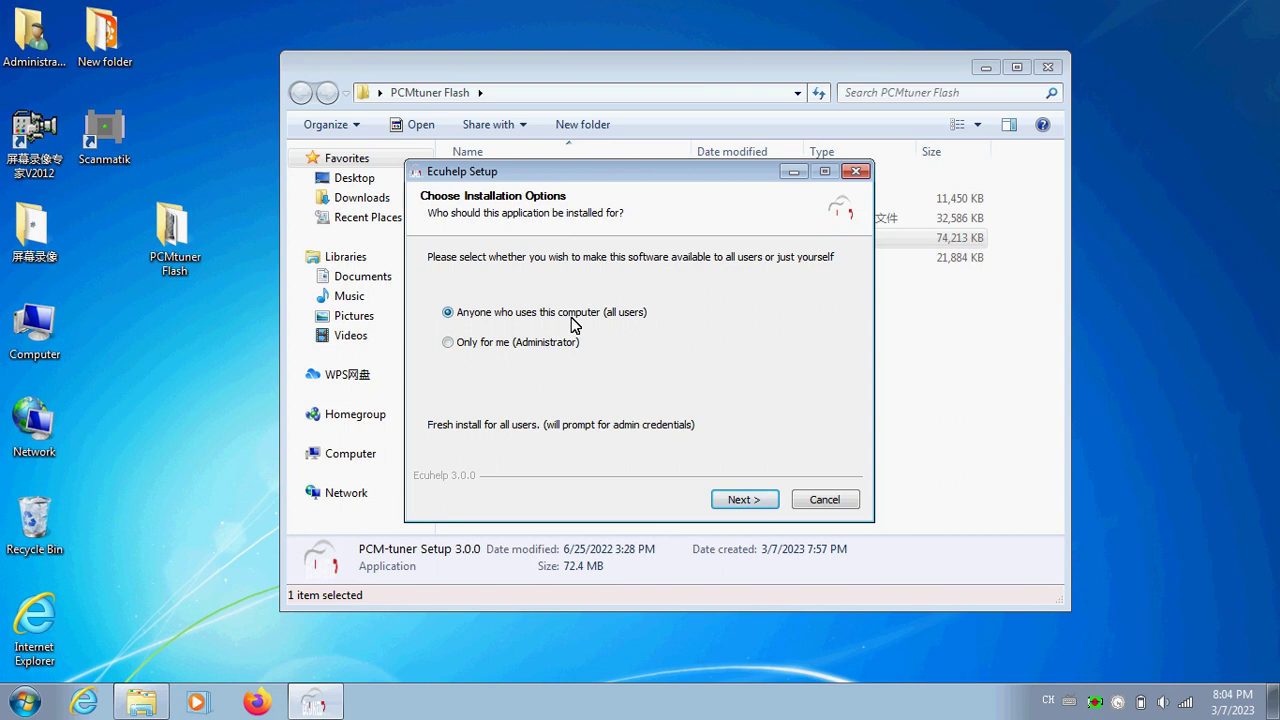
left_click(745, 500)
left_click(756, 506)
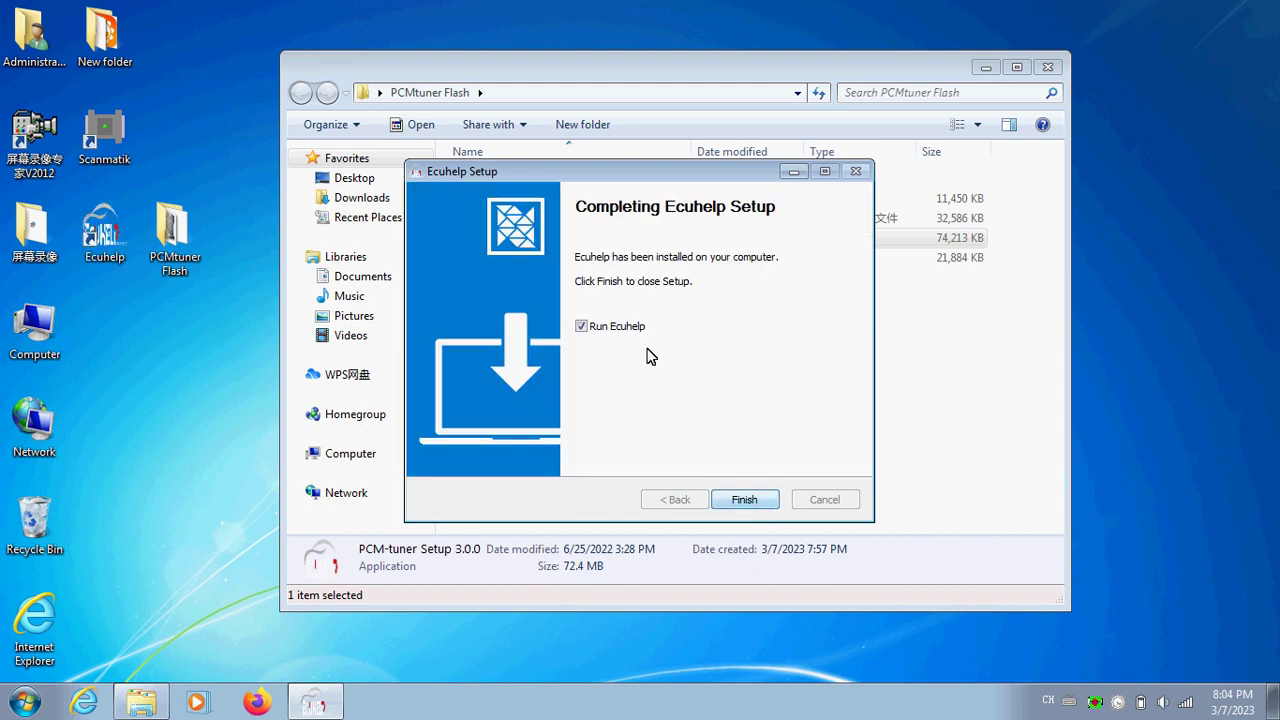
left_click(596, 327)
left_click(742, 499)
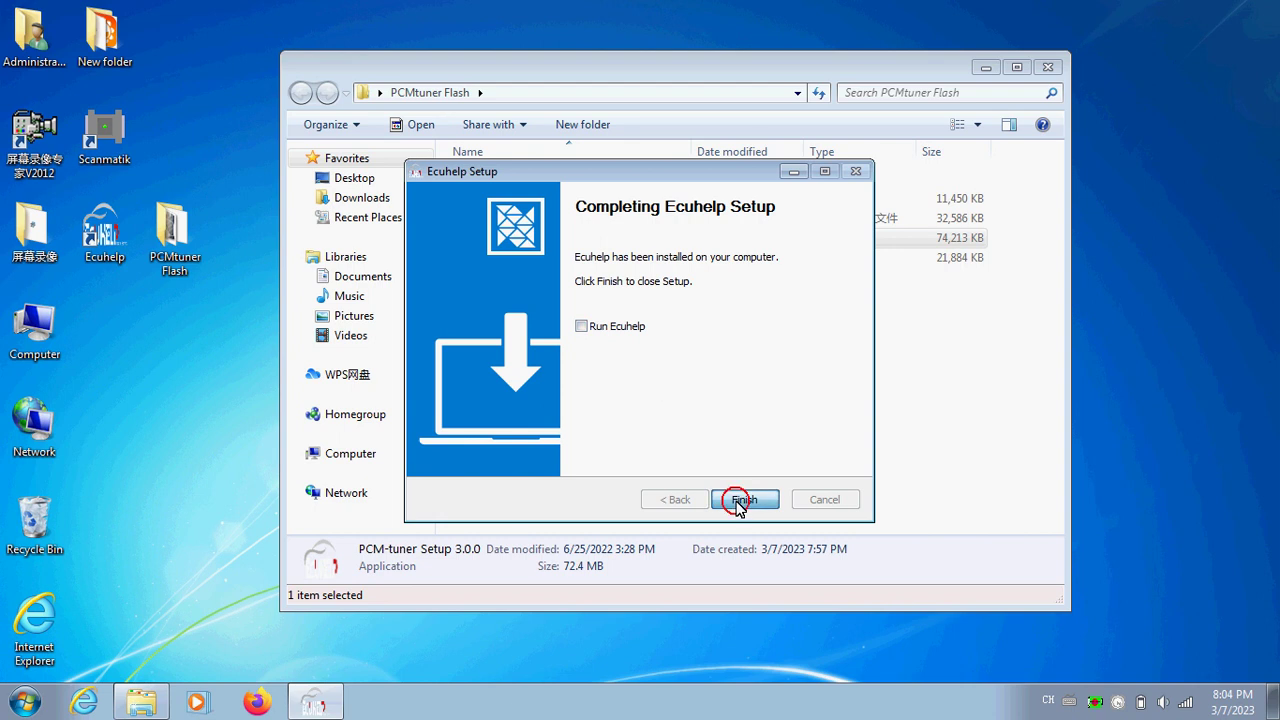
left_click(740, 510)
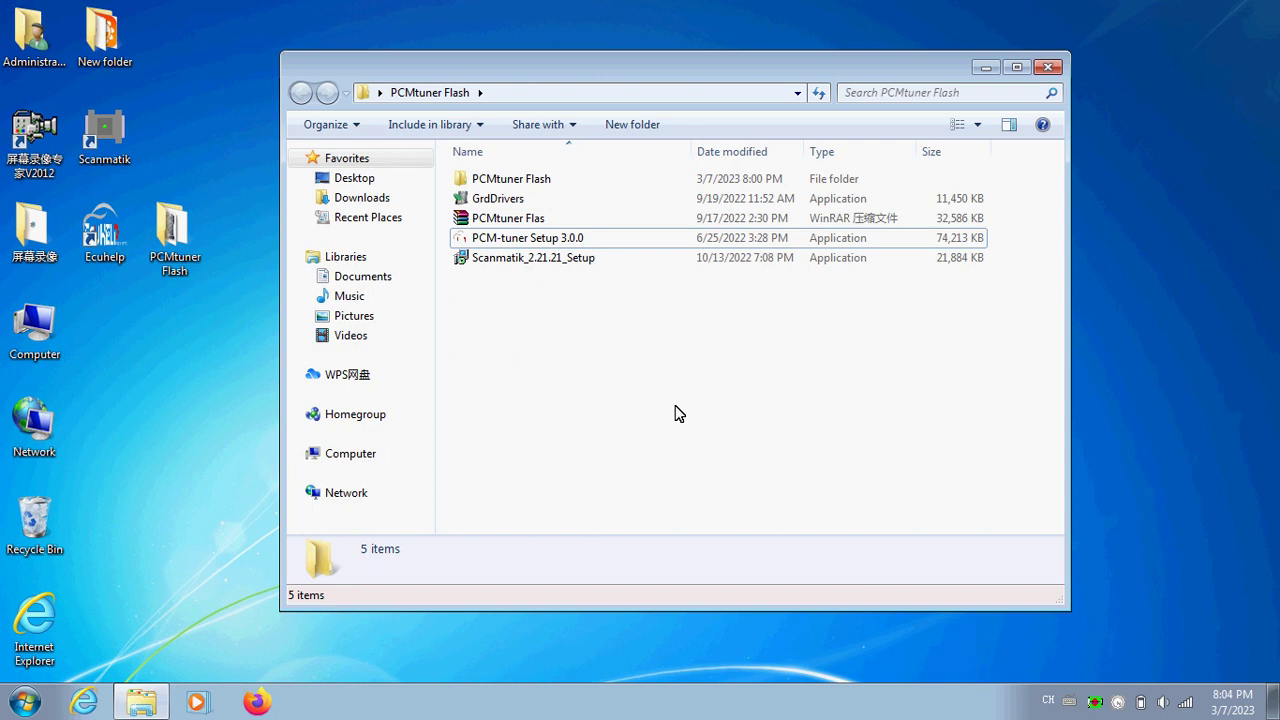
- Launch PCMtuner Flash from the PCMtuner Flash subfolder and retry the Guardant dongle detection
double_click(533, 189)
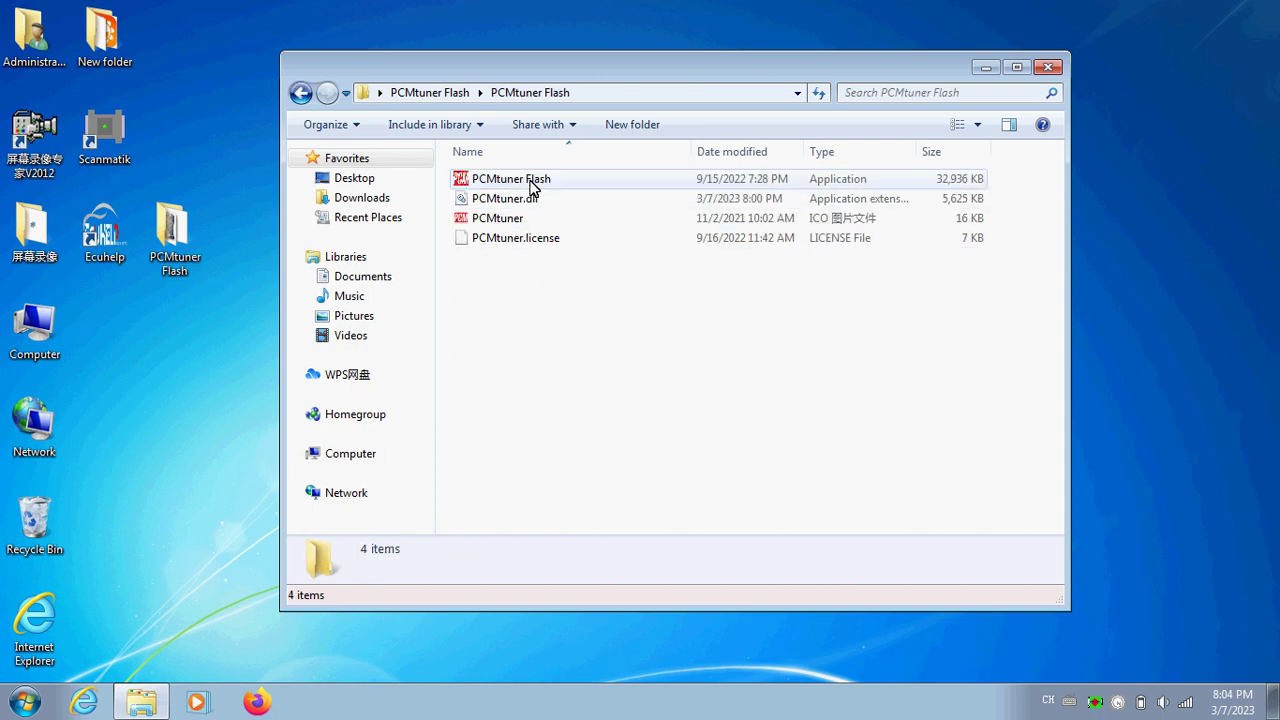
left_click(531, 183)
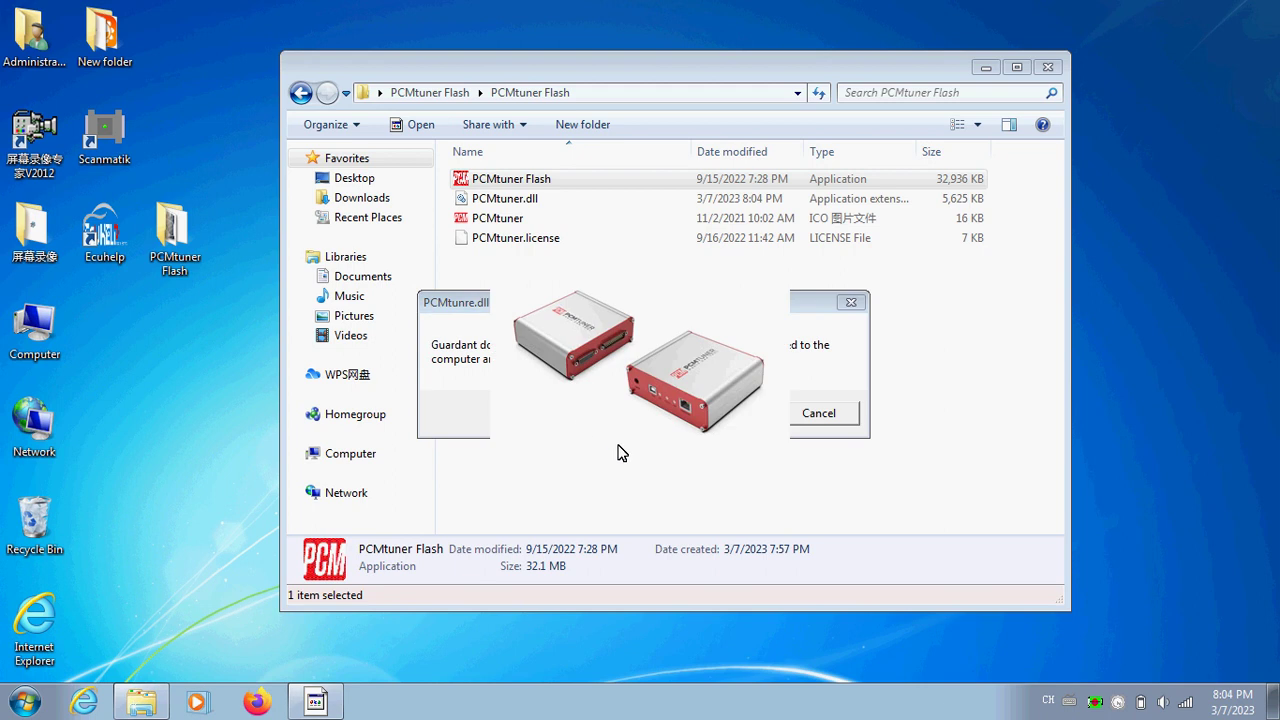
left_click(472, 311)
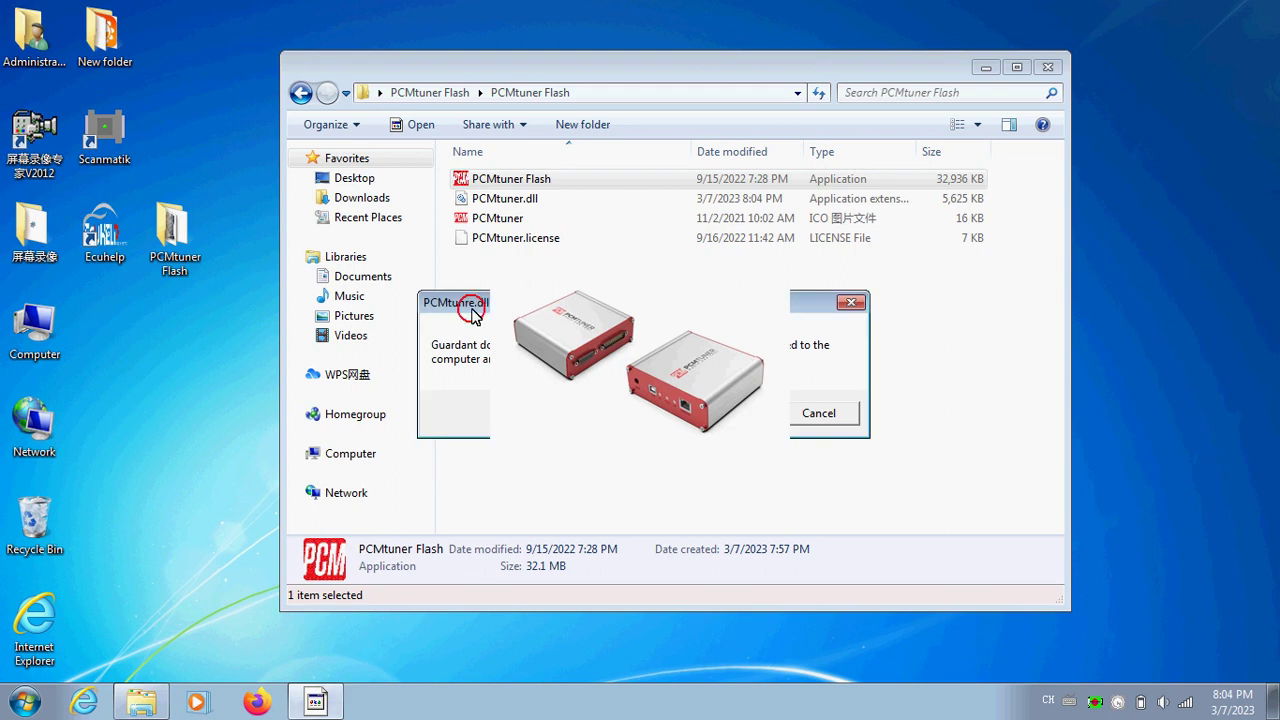
left_click_drag(472, 311, 127, 303)
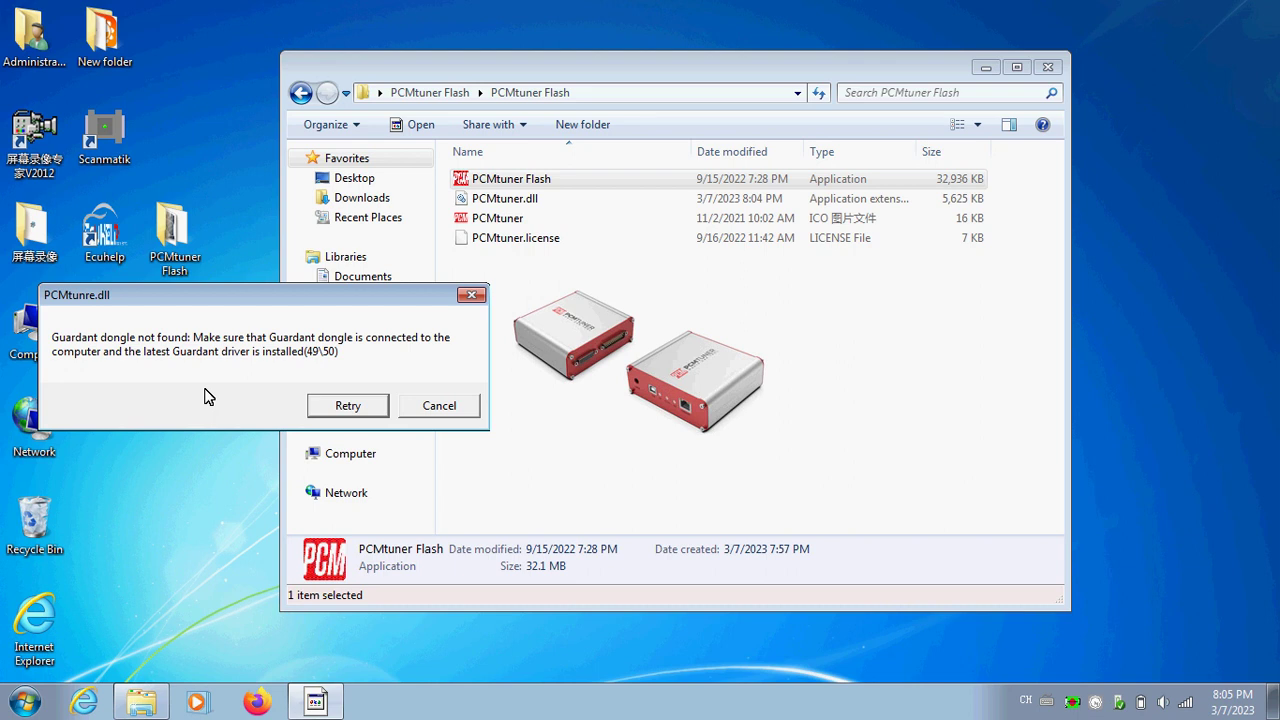
left_click(341, 405)
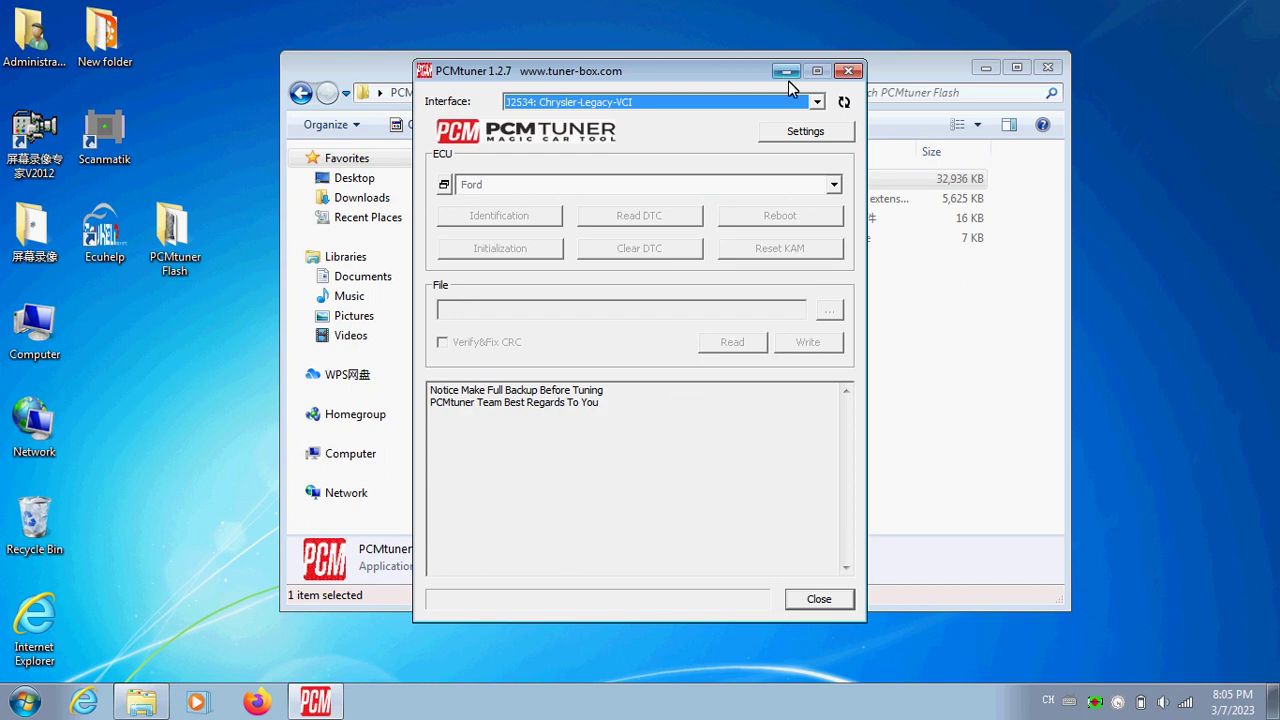
- Check which interfaces PCMtuner offers for selection, then close the program
left_click(818, 103)
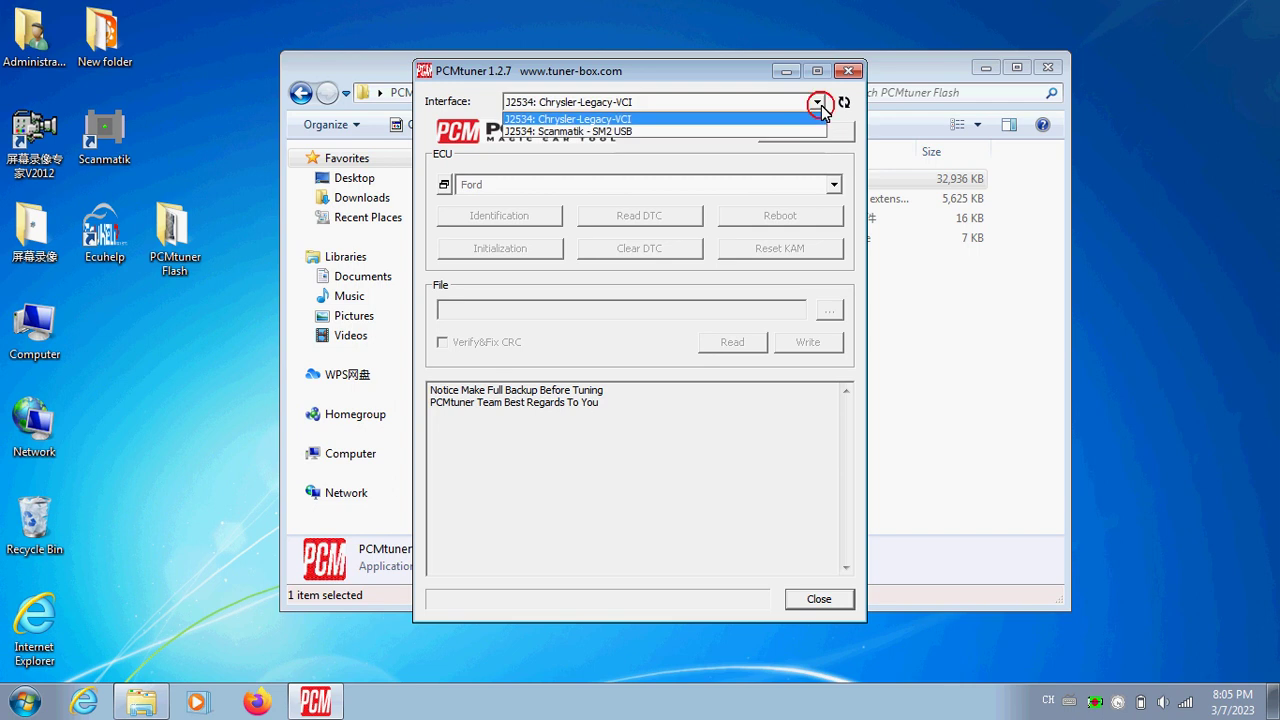
left_click(821, 105)
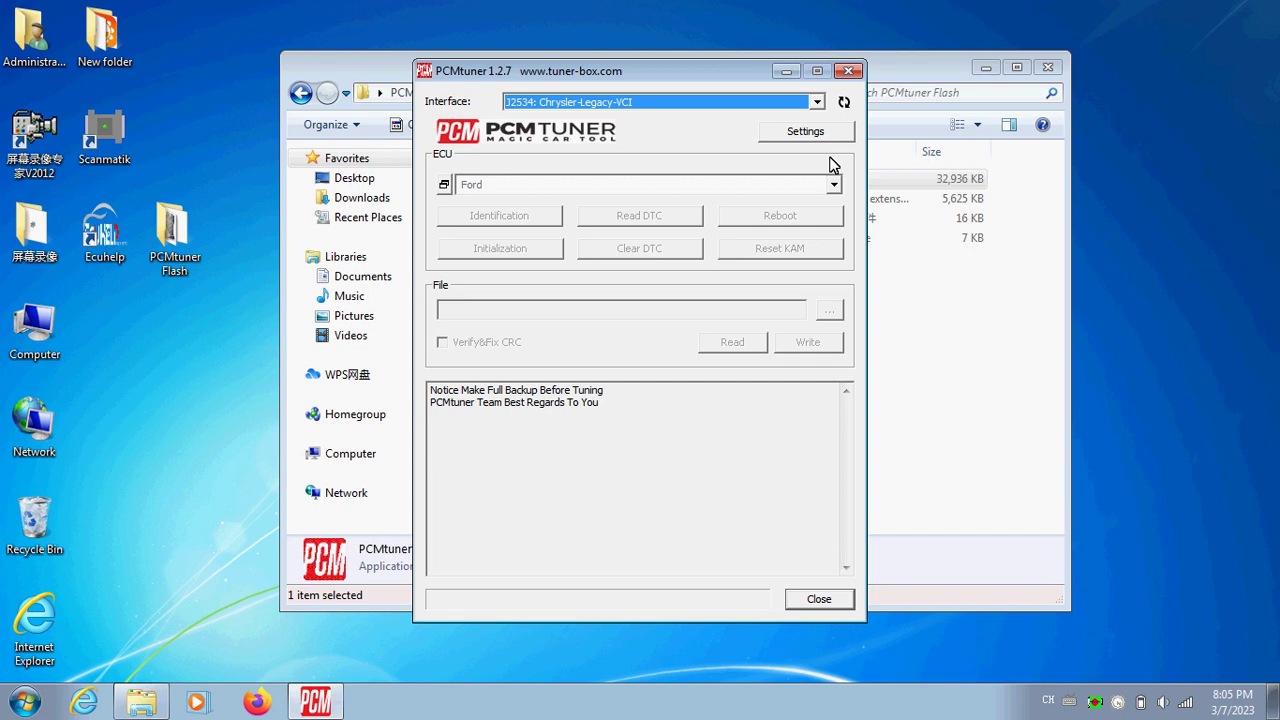
left_click(848, 74)
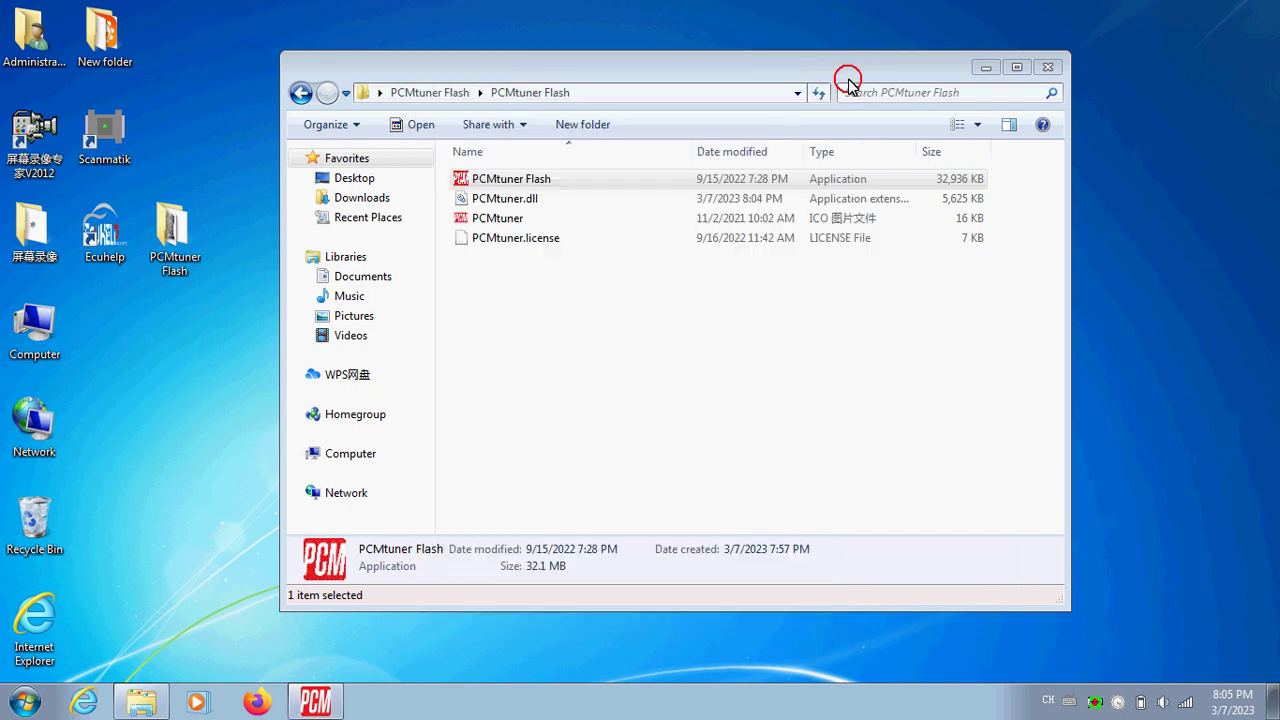
- Create a desktop shortcut for the PCMtuner Flash application and launch the program from that shortcut
right_click(575, 182)
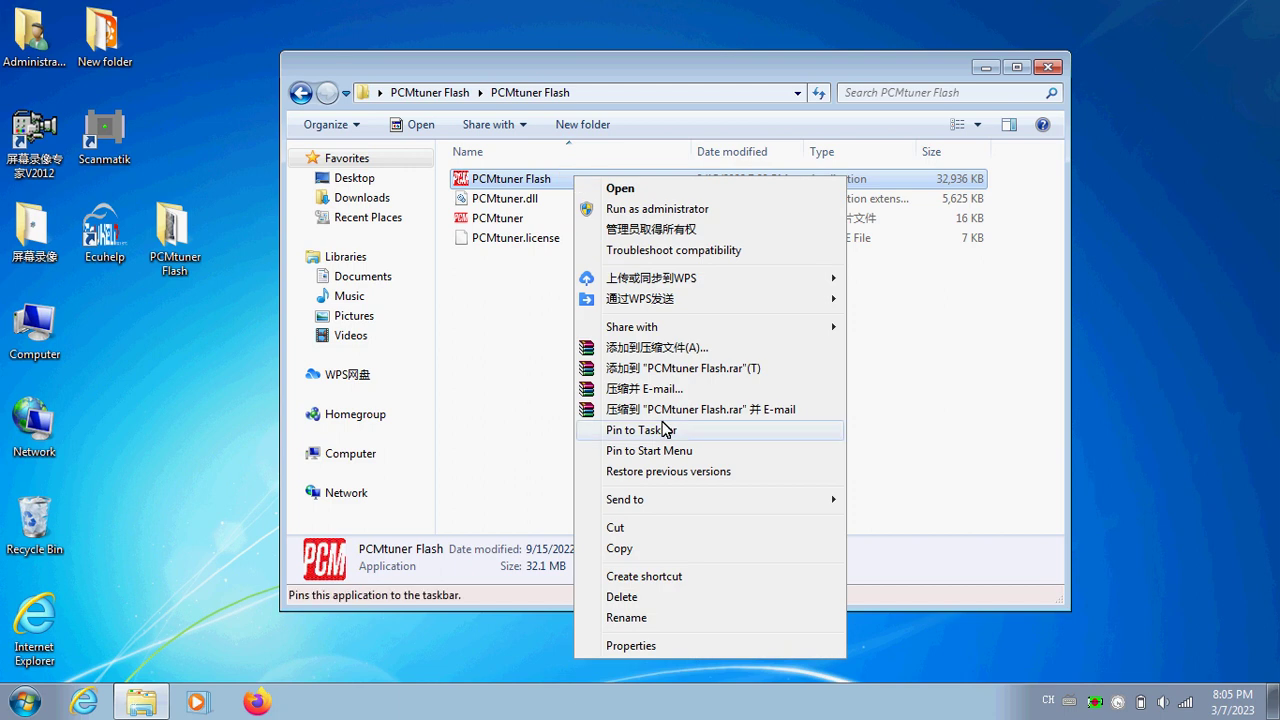
mouse_move(711, 509)
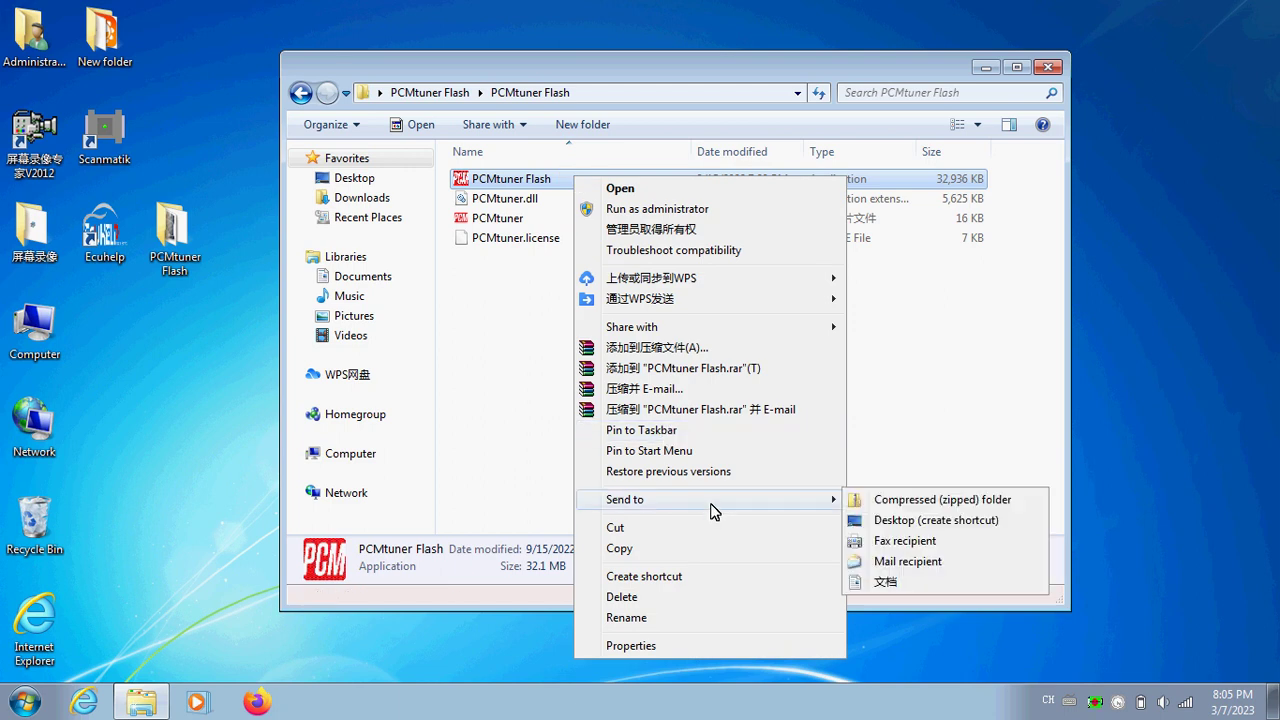
left_click(900, 520)
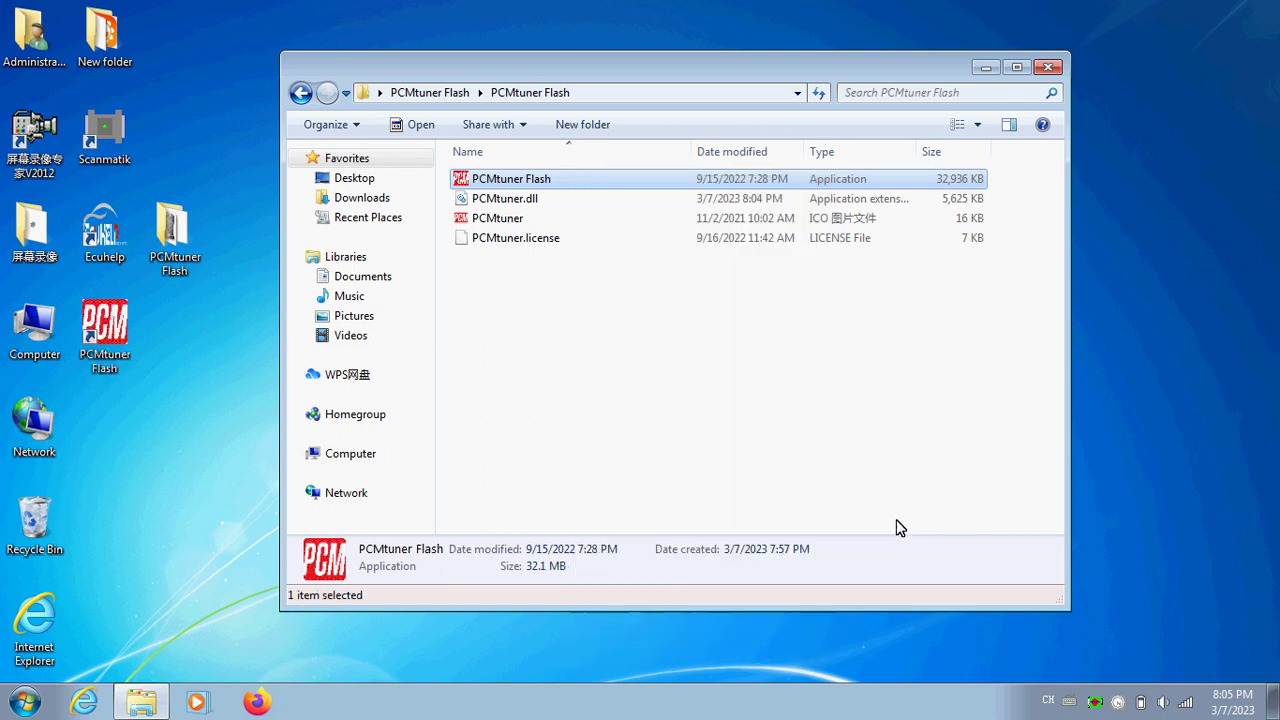
left_click(1047, 66)
left_click(480, 318)
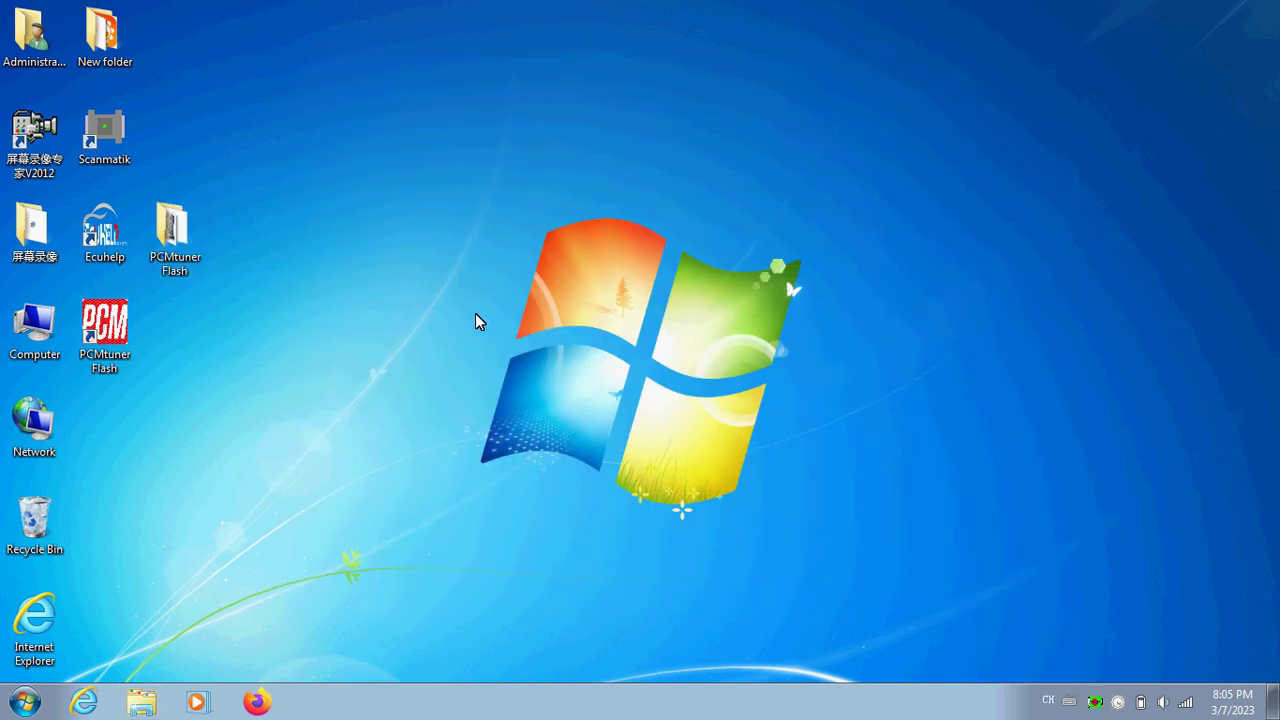
left_click(108, 328)
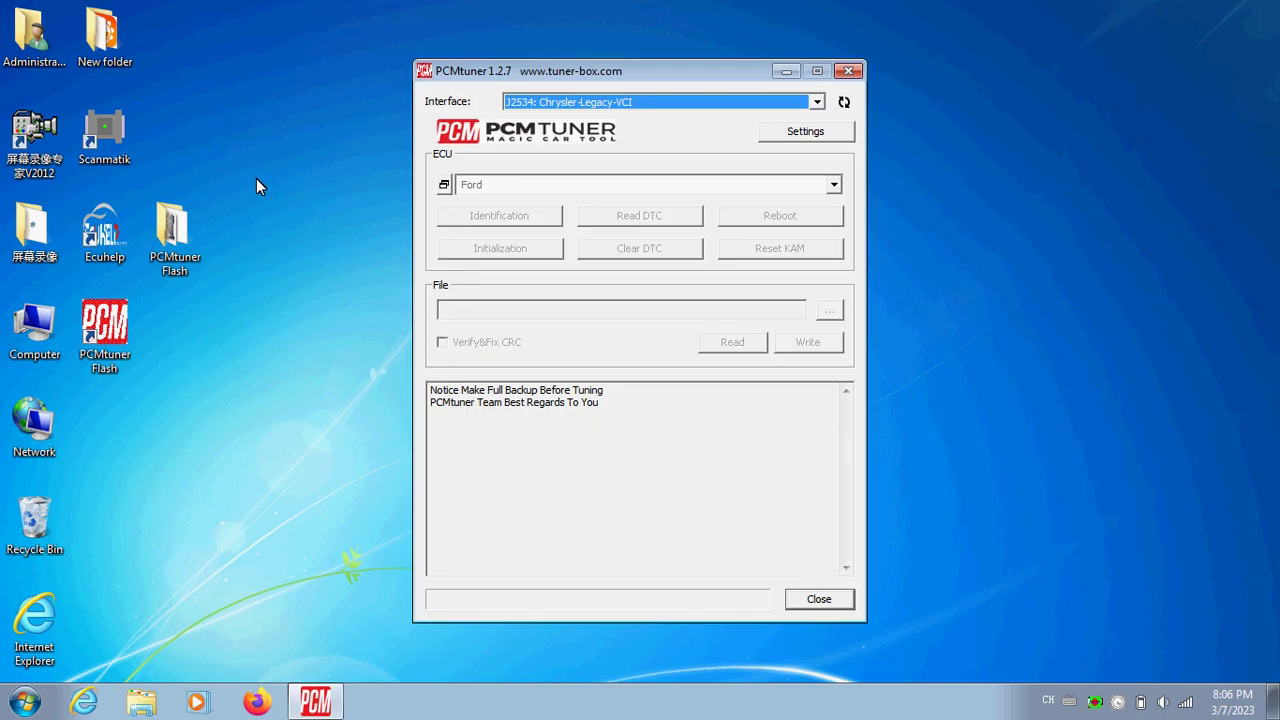
- Open Device Manager within the Computer Management window
right_click(50, 346)
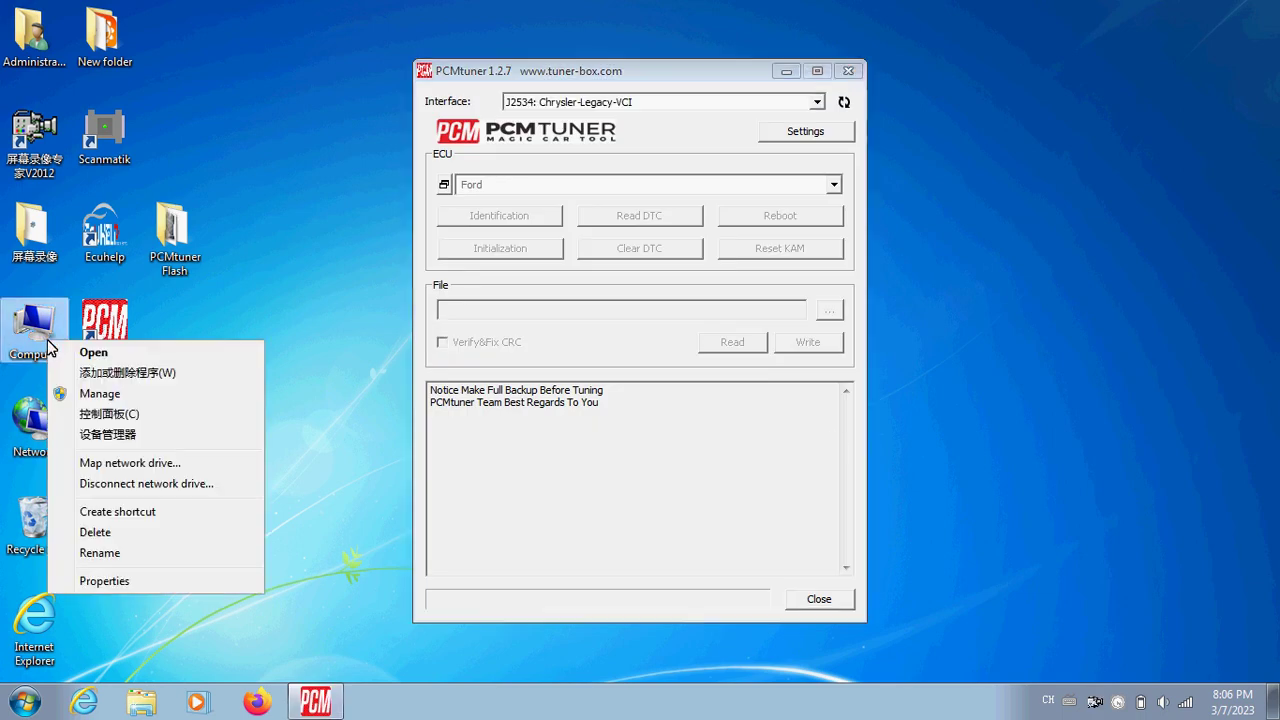
left_click(90, 393)
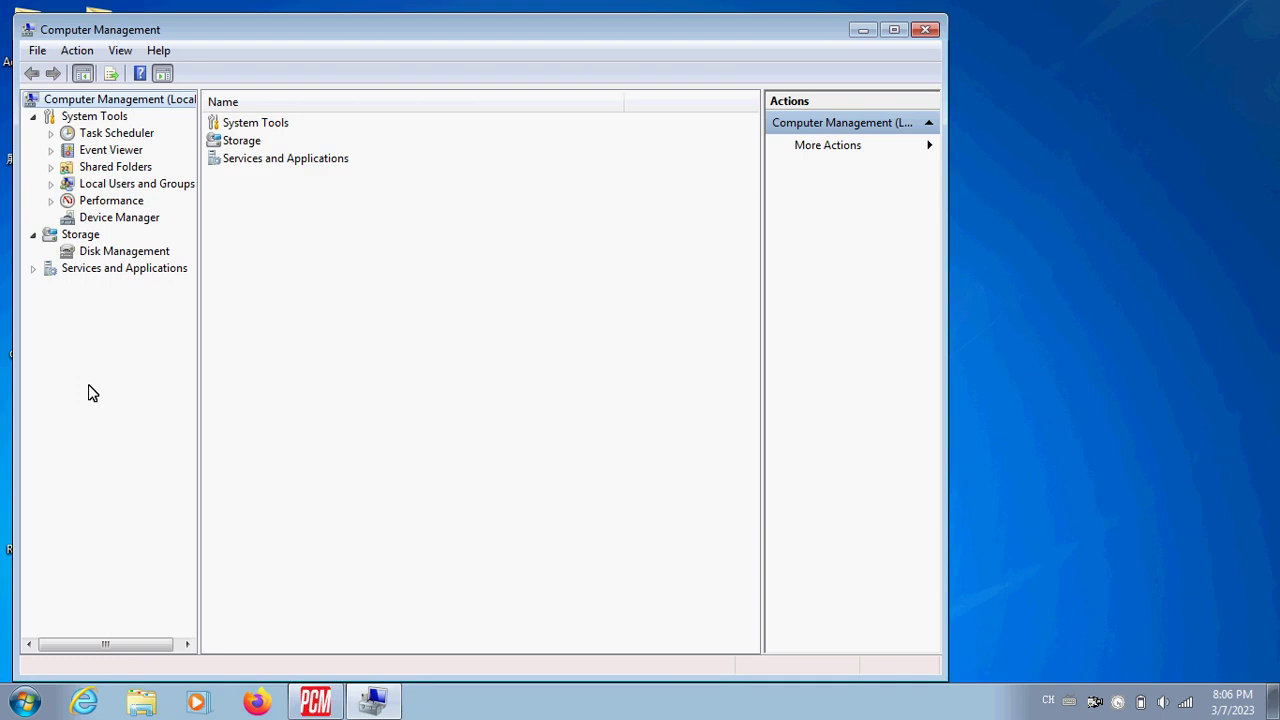
left_click(143, 219)
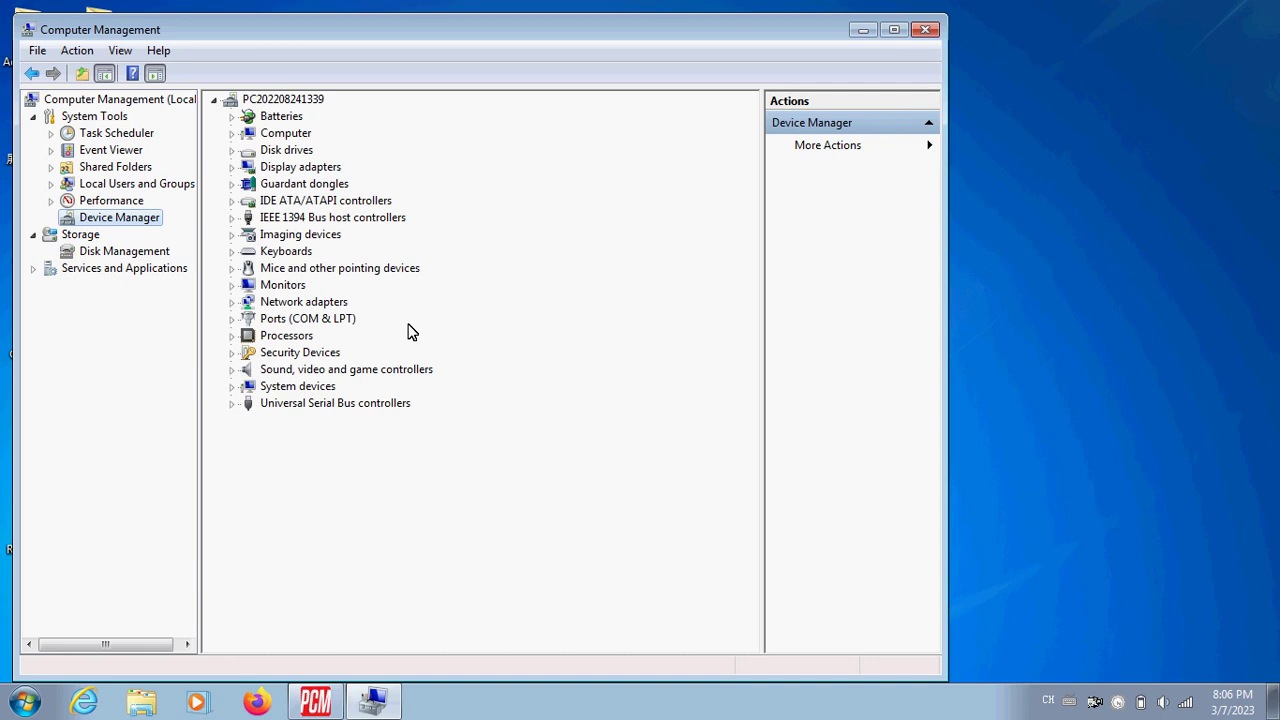
- Examine the devices under Universal Serial Bus controllers, Ports (COM & LPT), Guardant dongles and SCANMATIK
left_click(234, 404)
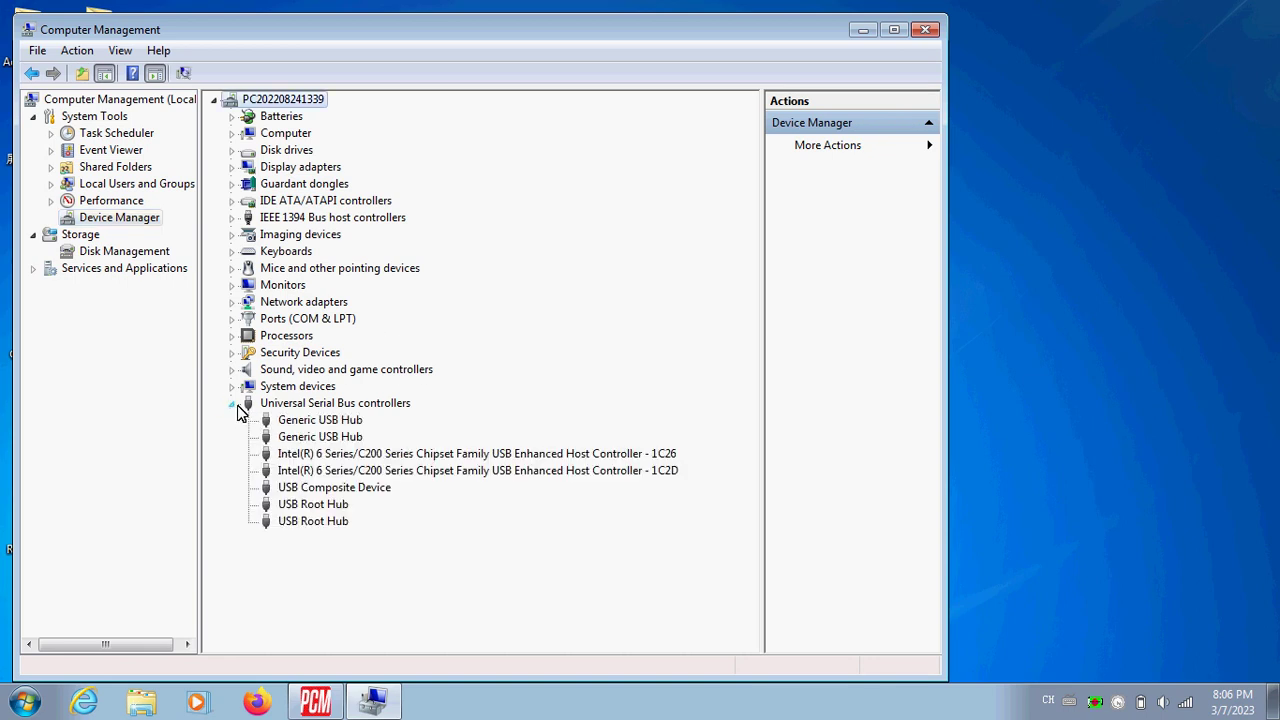
left_click(231, 318)
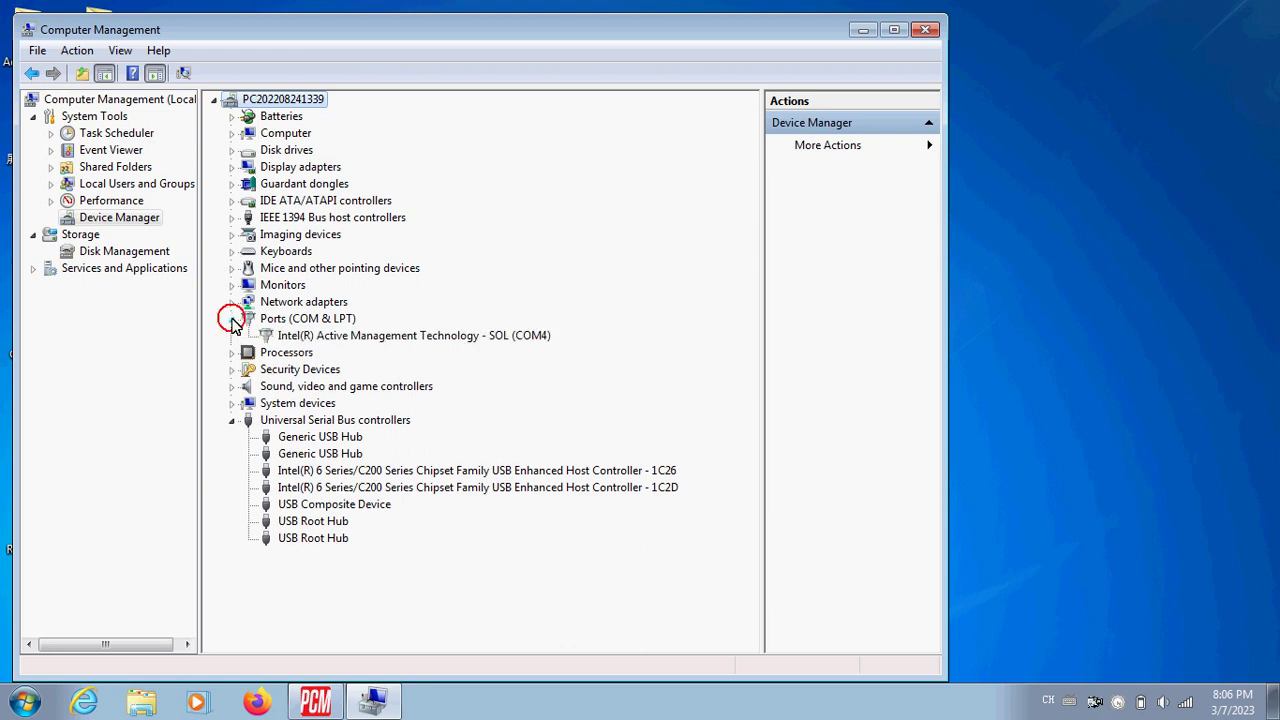
left_click(233, 185)
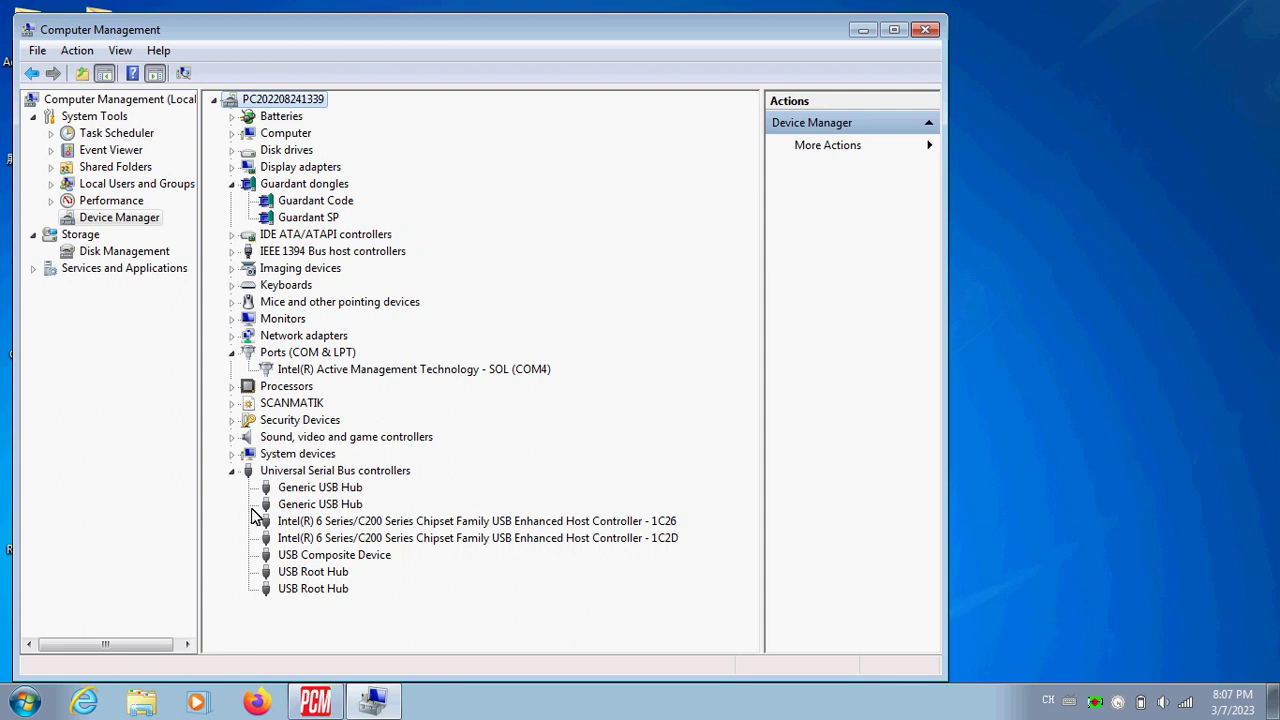
left_click(233, 403)
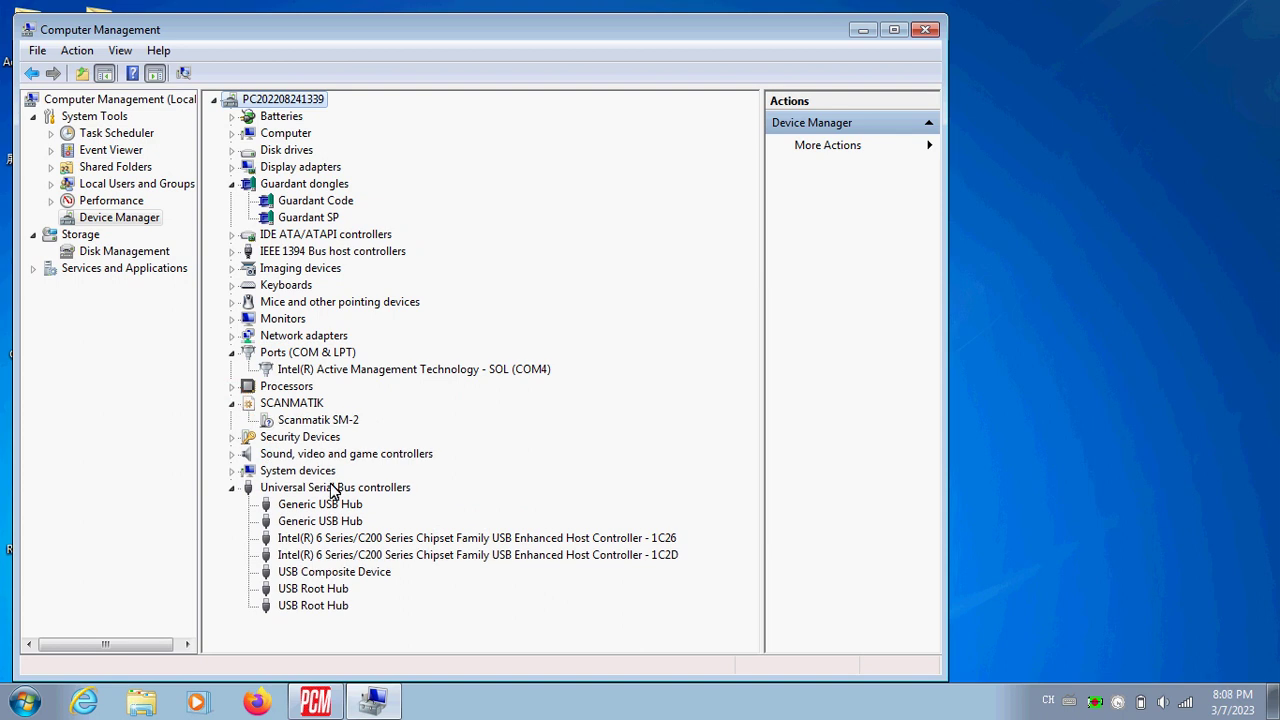
left_click(328, 420)
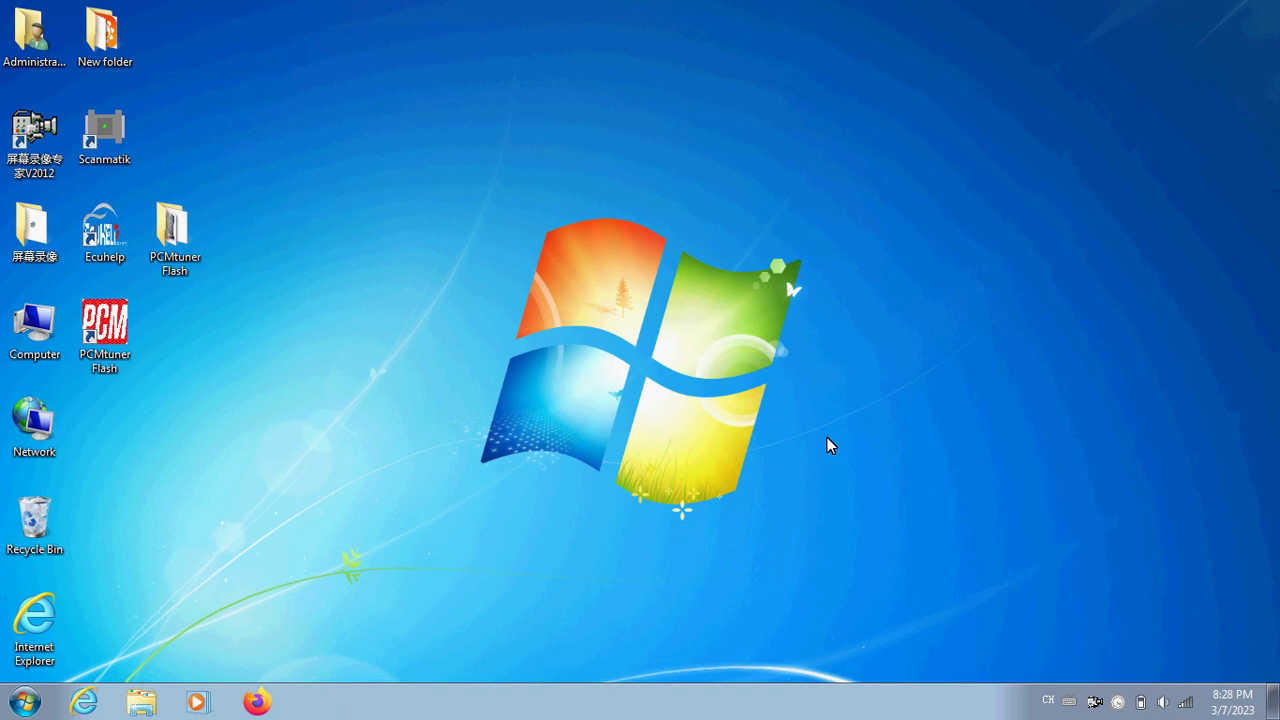
- Launch Scanmatik from the desktop, check the OBD-II connection to the vehicle, and close the program
double_click(120, 125)
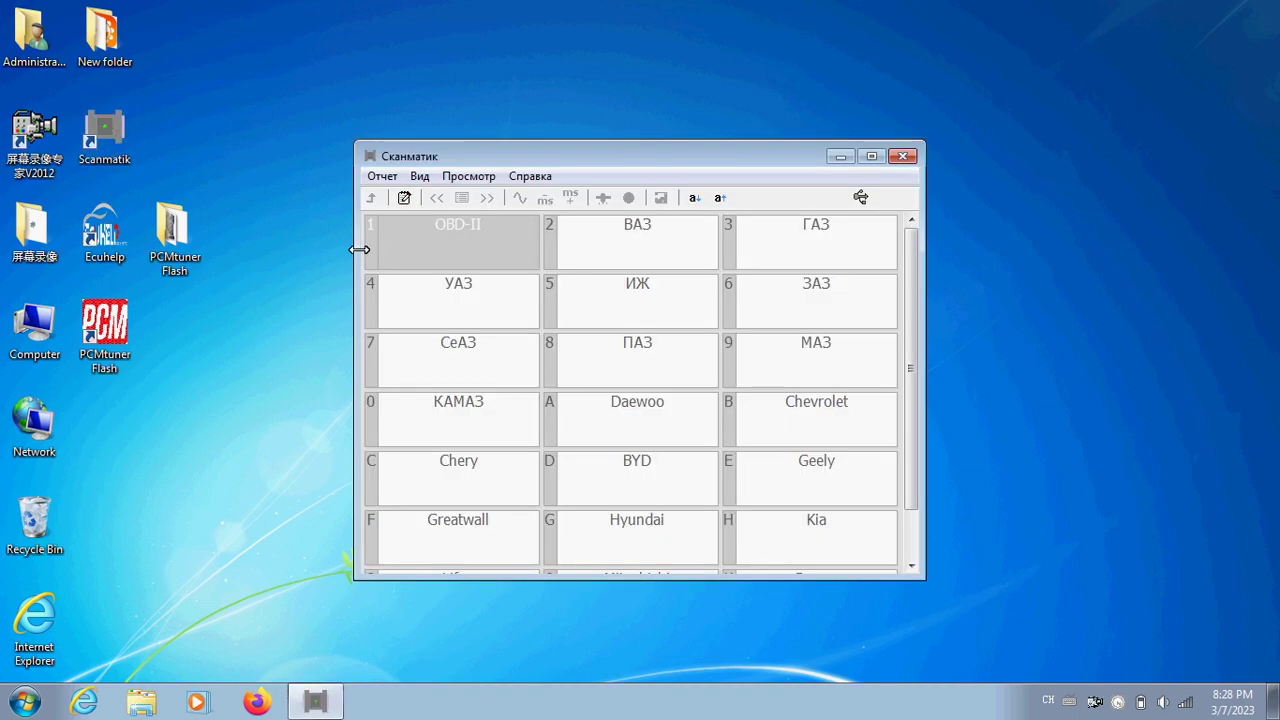
left_click(440, 243)
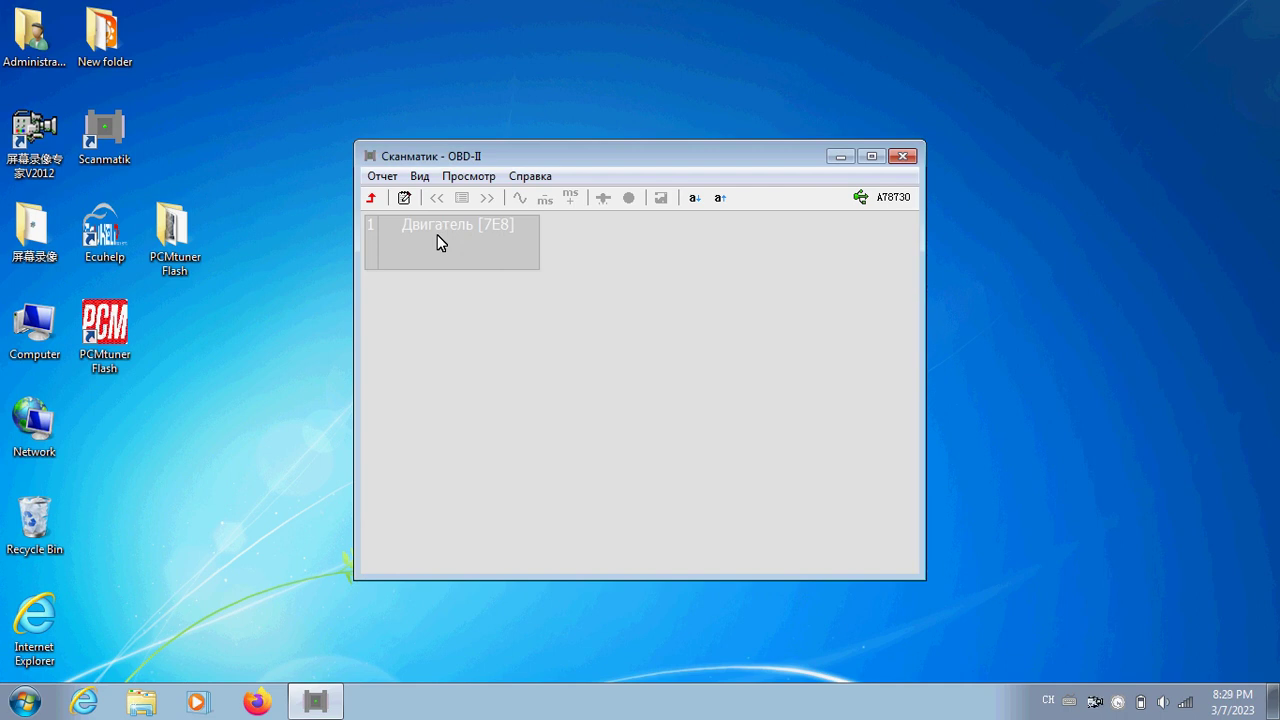
left_click(372, 198)
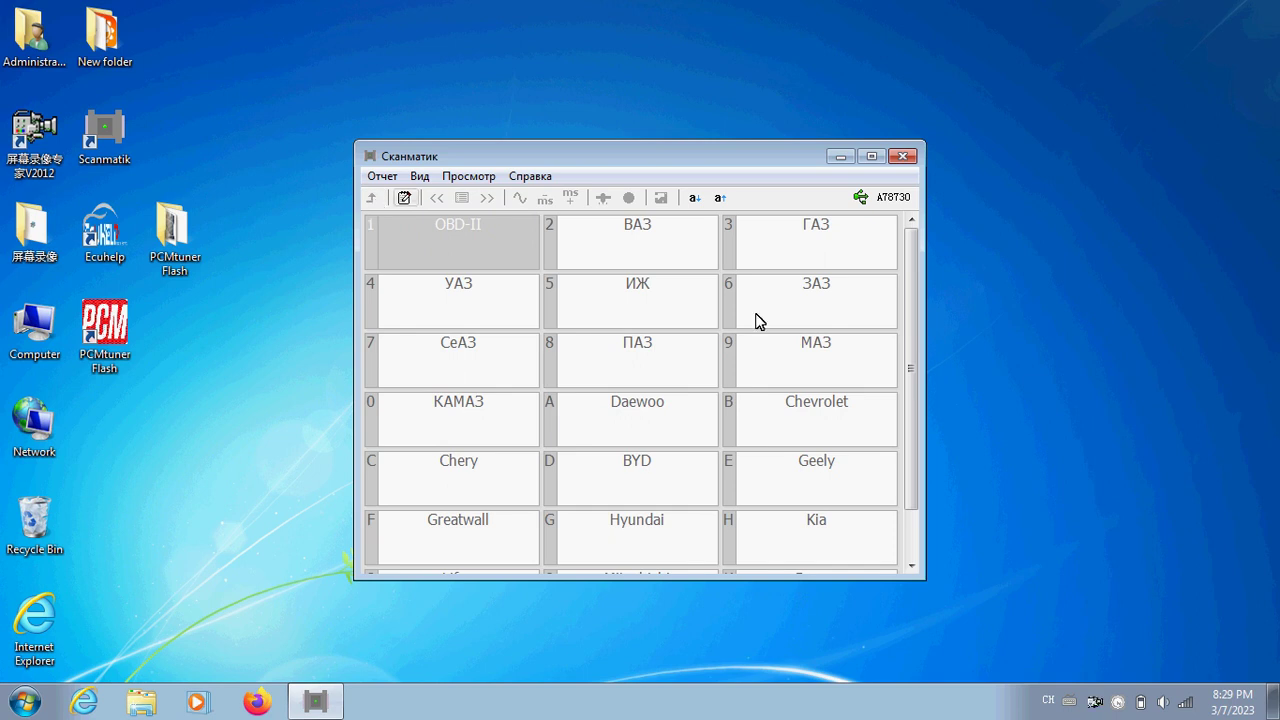
left_click(905, 158)
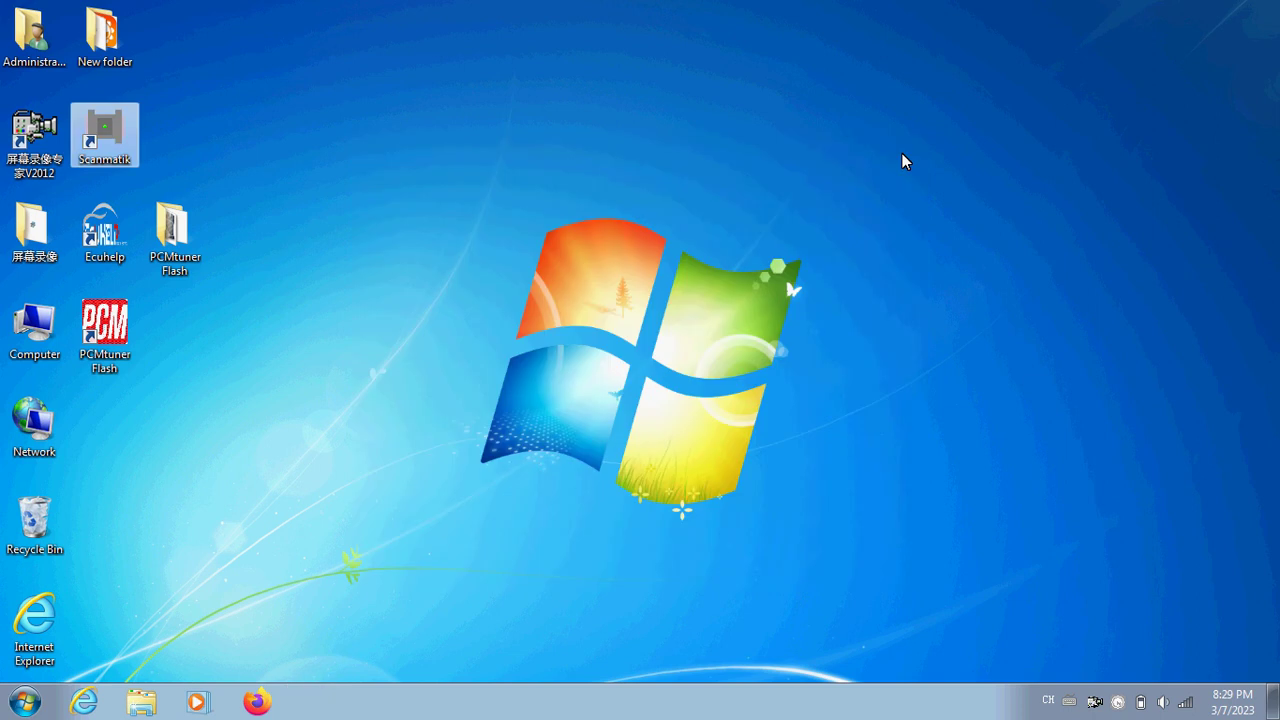